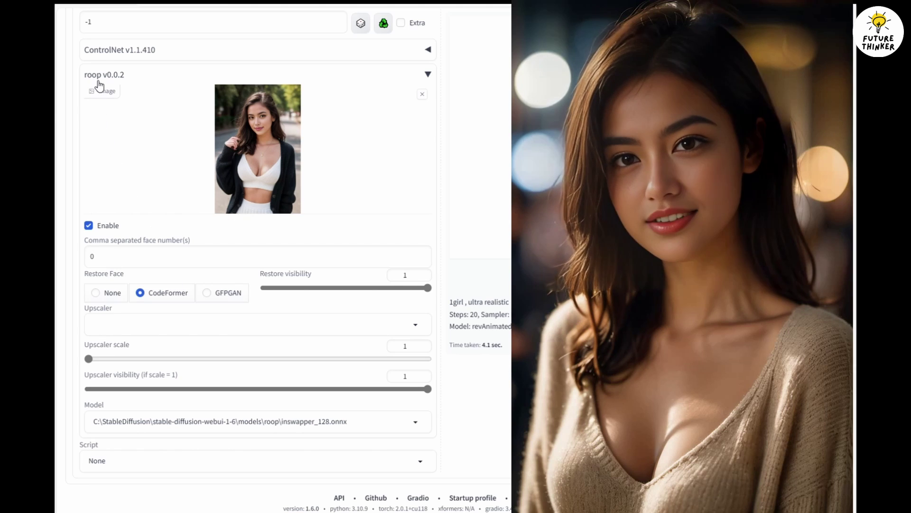
# Run Ebsynth Utility stage 1 on sand-storm-party.mp4 to extract frames and create masks.
pyautogui.scroll(8, 341, 157)
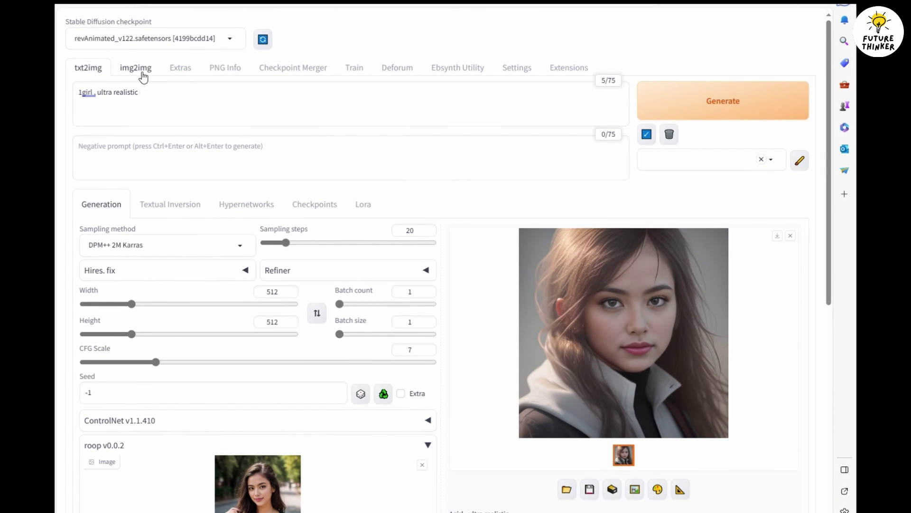
pyautogui.click(463, 74)
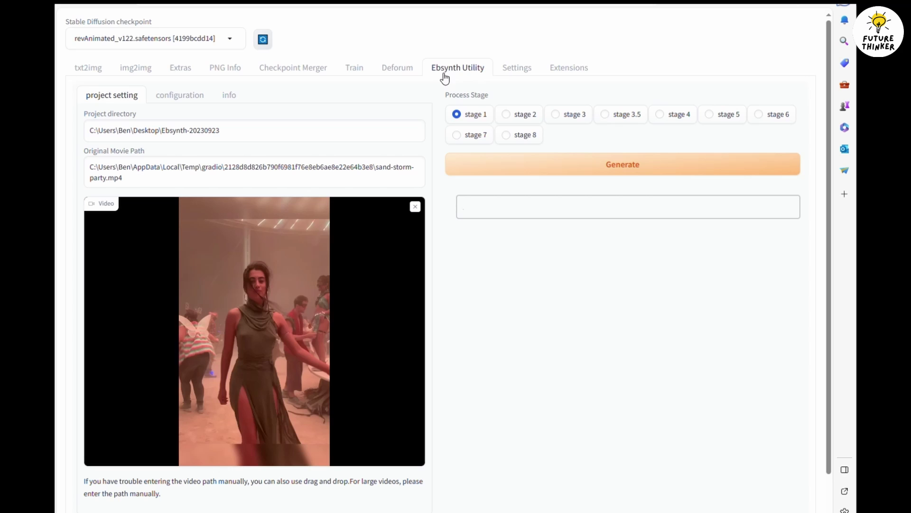
pyautogui.scroll(-1, 138, 233)
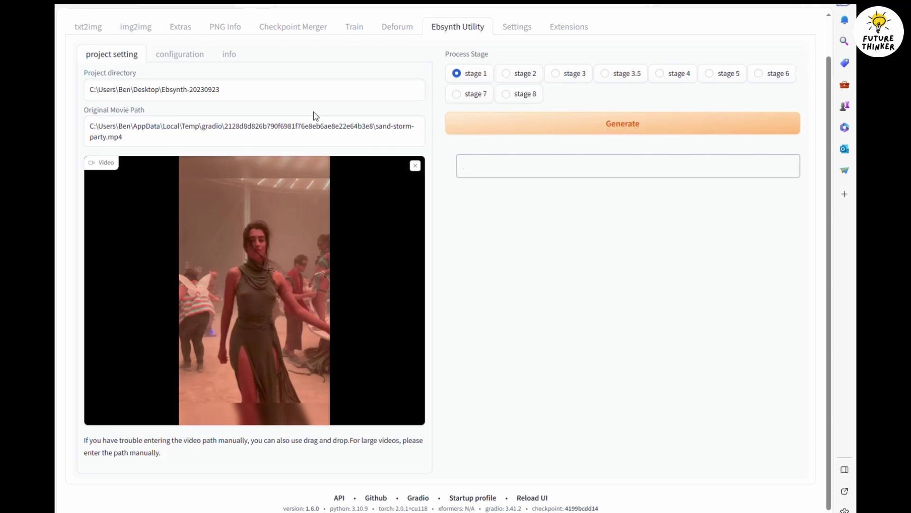
pyautogui.click(452, 129)
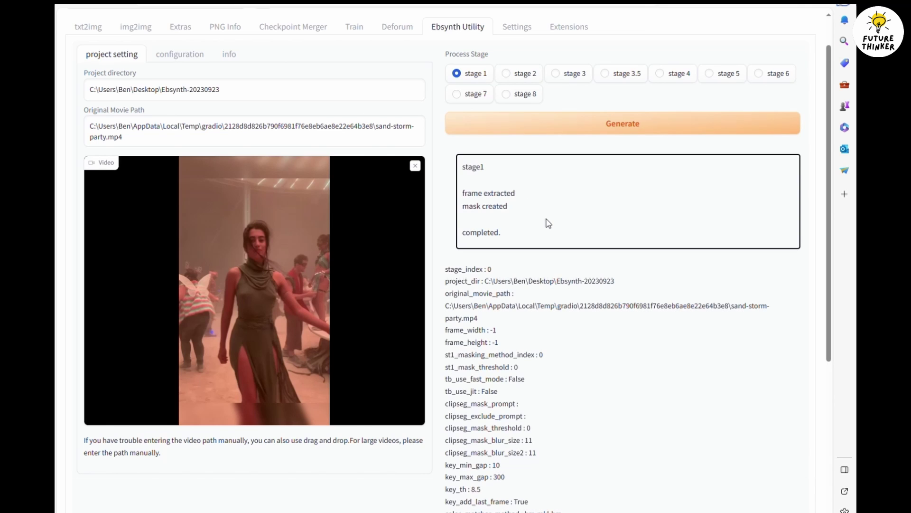
# Review the stage 1 output and select stage 2 as the next process.
pyautogui.scroll(-2, 560, 231)
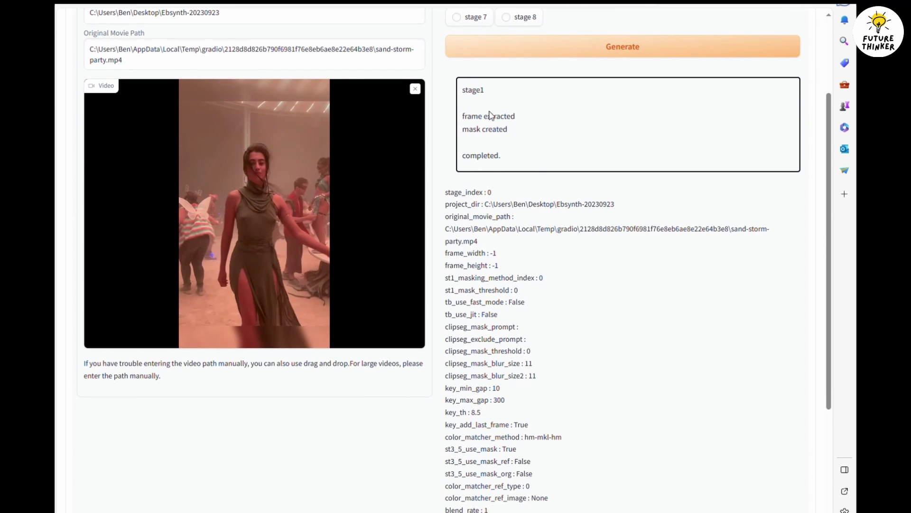
pyautogui.scroll(-4, 508, 166)
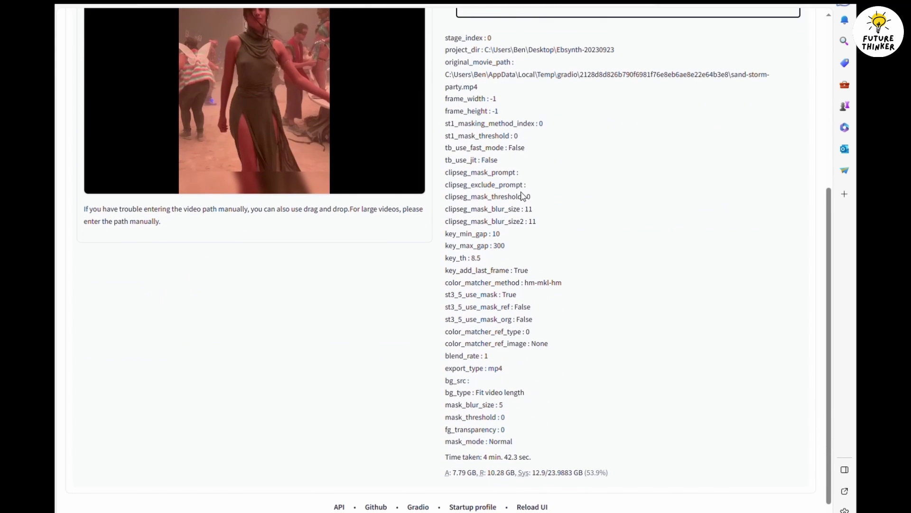
pyautogui.scroll(-1, 504, 256)
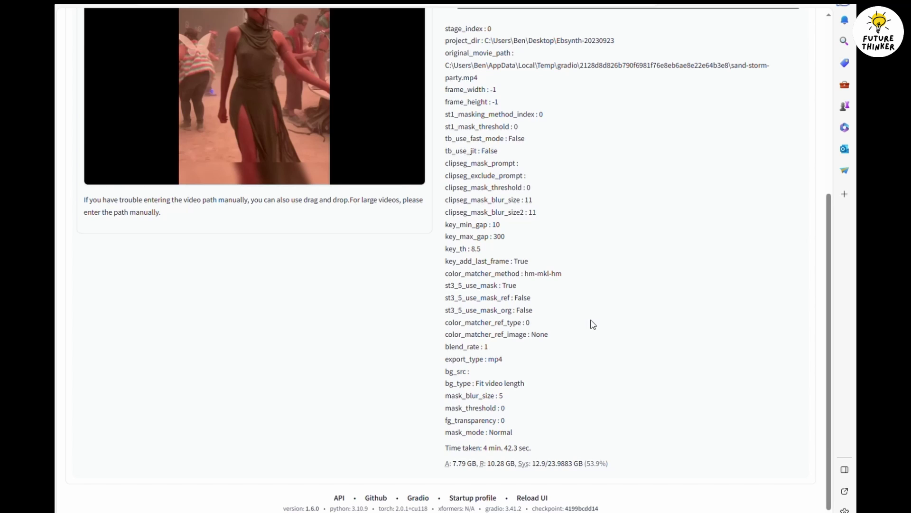
pyautogui.scroll(6, 592, 324)
pyautogui.click(522, 115)
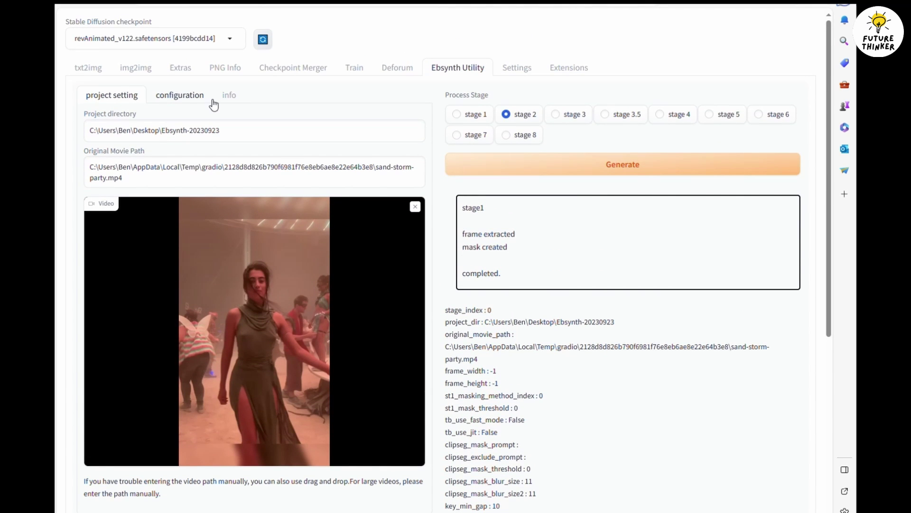
# In the stage 2 configuration, set minimum keyframe gap to 5 and delta frame edge threshold to 6.8.
pyautogui.click(187, 97)
pyautogui.click(147, 119)
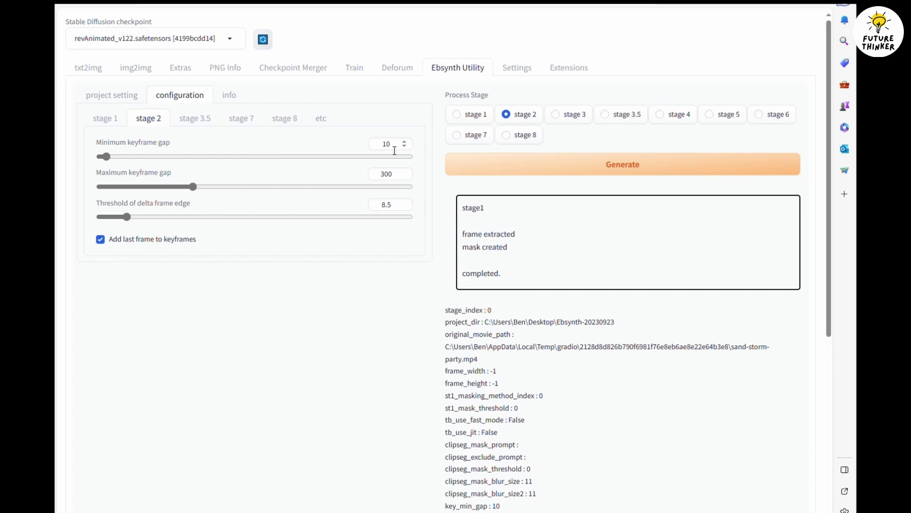
pyautogui.moveTo(399, 149); pyautogui.dragTo(386, 149)
pyautogui.write('5')
pyautogui.click(323, 296)
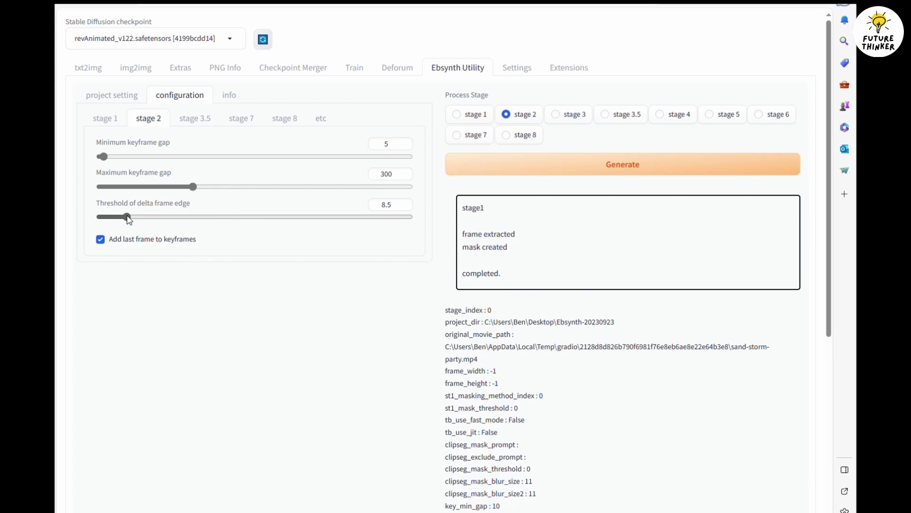
pyautogui.moveTo(129, 216); pyautogui.dragTo(122, 218)
pyautogui.click(535, 169)
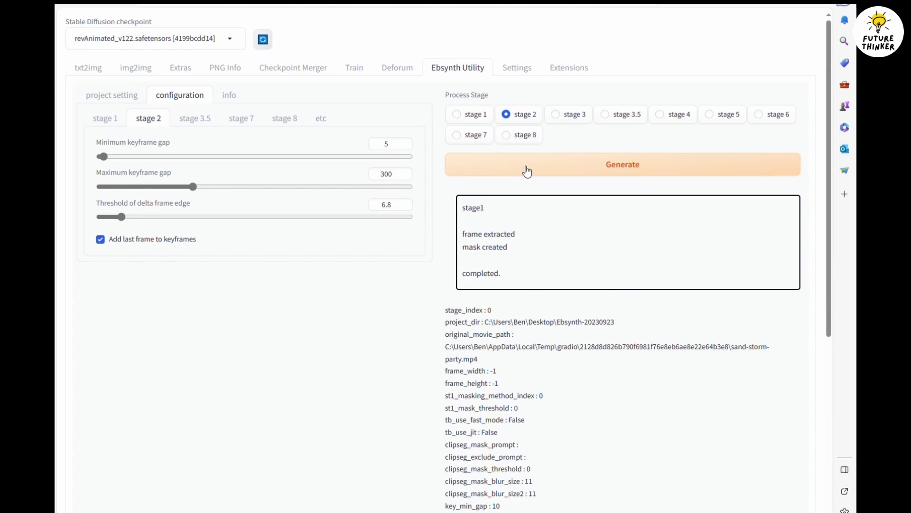
# Run stage 2 and review the keyframe list, keys 1 to 1125 saved to video_key.
pyautogui.click(526, 171)
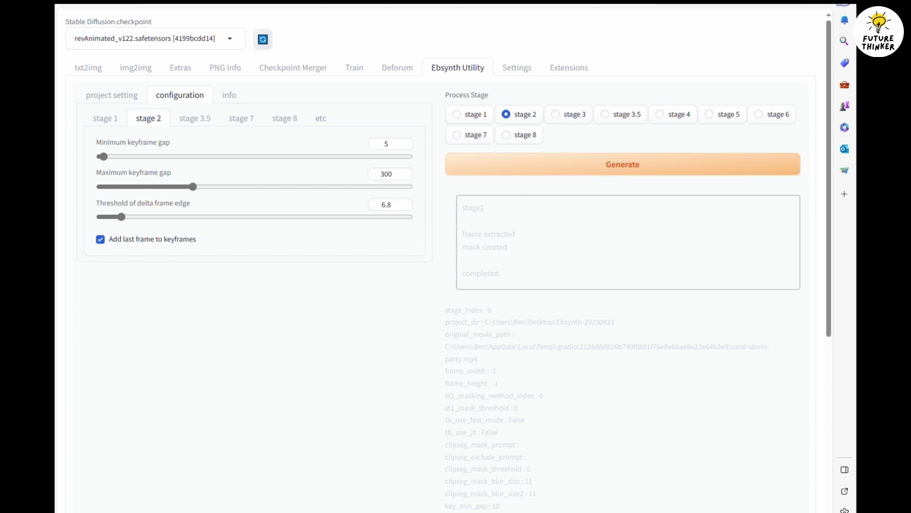
pyautogui.scroll(-2, 497, 288)
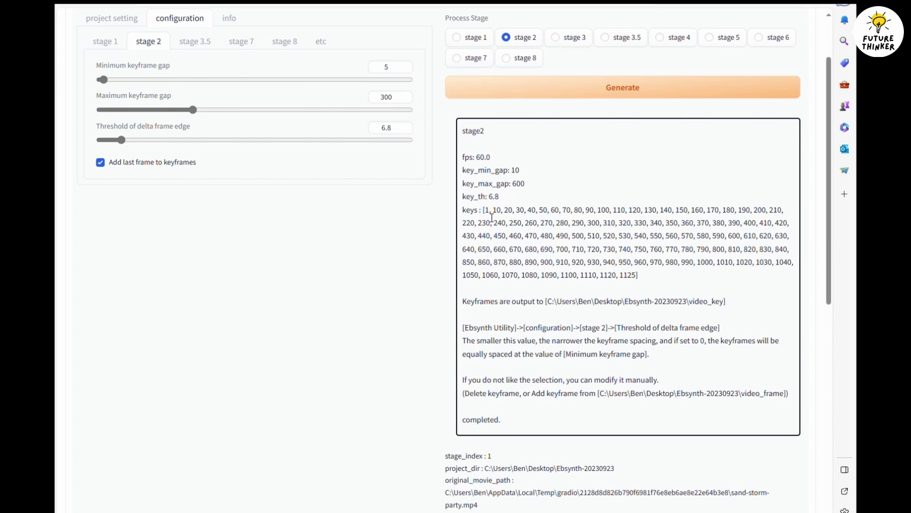
pyautogui.moveTo(490, 214); pyautogui.dragTo(643, 278)
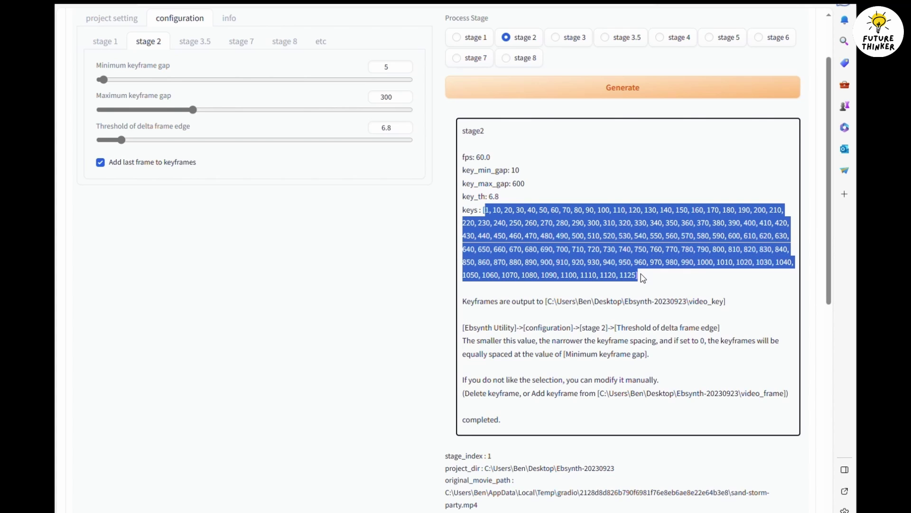
pyautogui.click(374, 303)
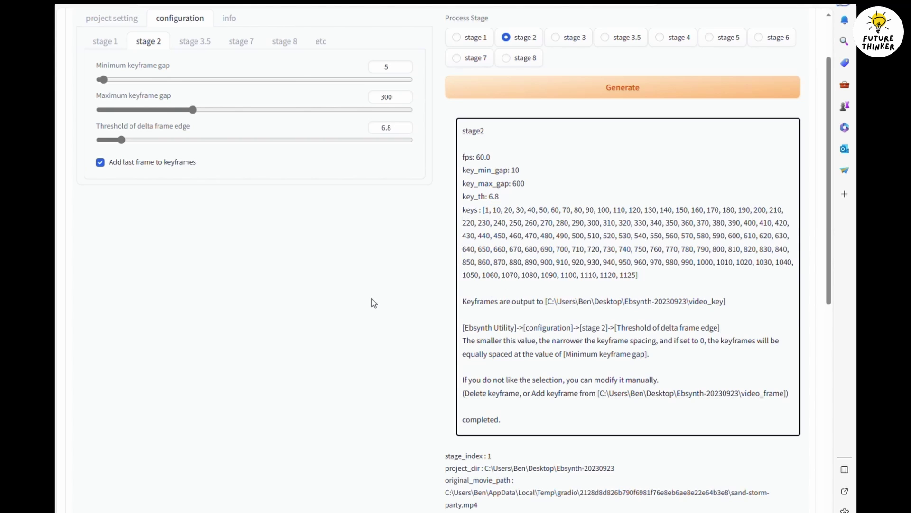
pyautogui.scroll(2, 373, 303)
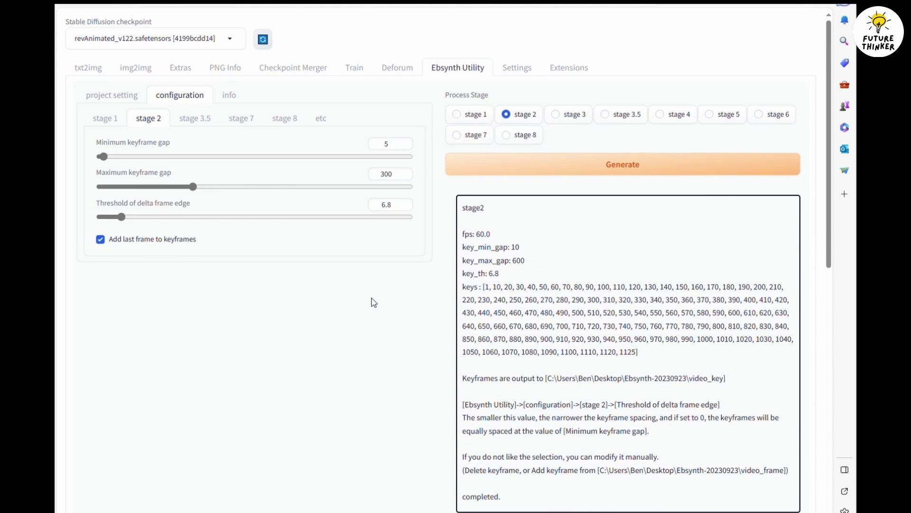
# Play the source dance video in project settings, then select stage 3.
pyautogui.click(113, 98)
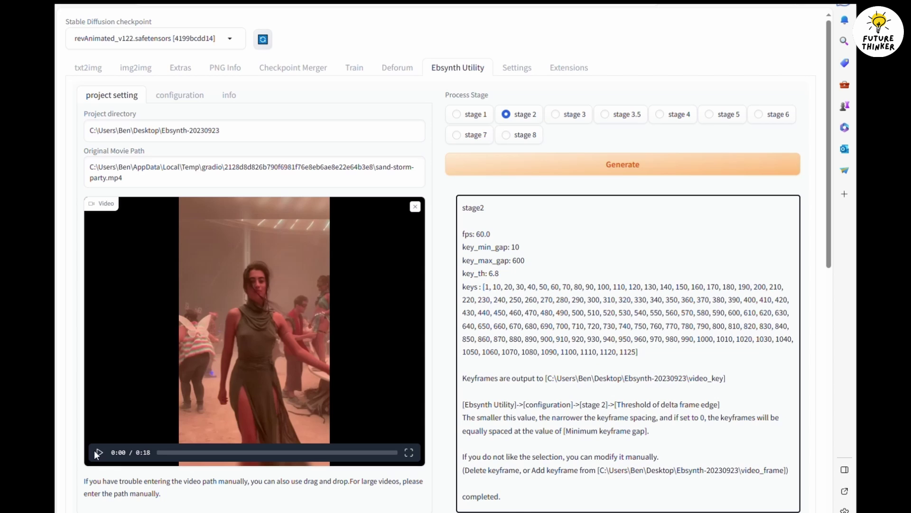
pyautogui.click(100, 451)
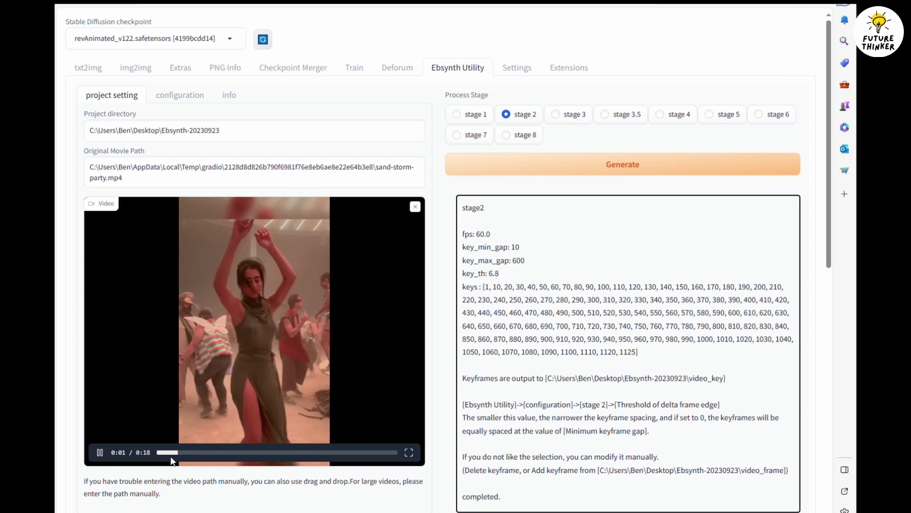
pyautogui.click(100, 452)
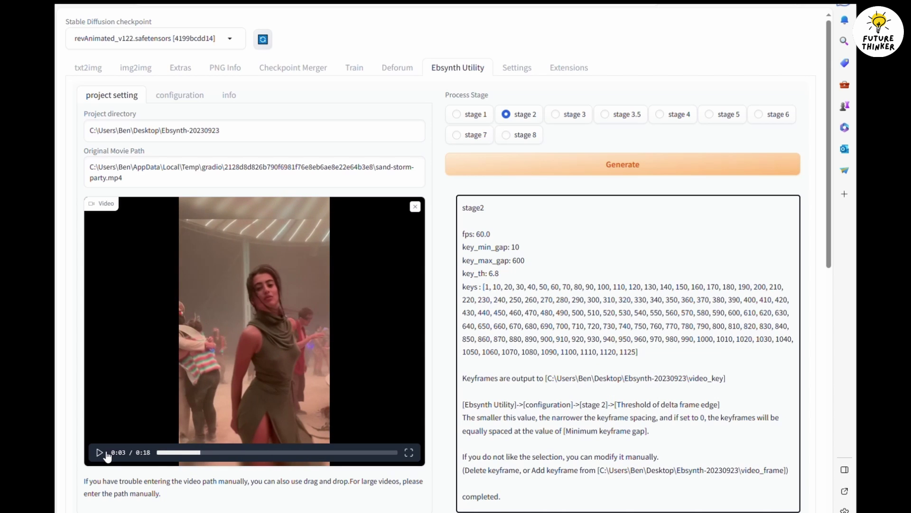
pyautogui.click(179, 95)
pyautogui.click(556, 115)
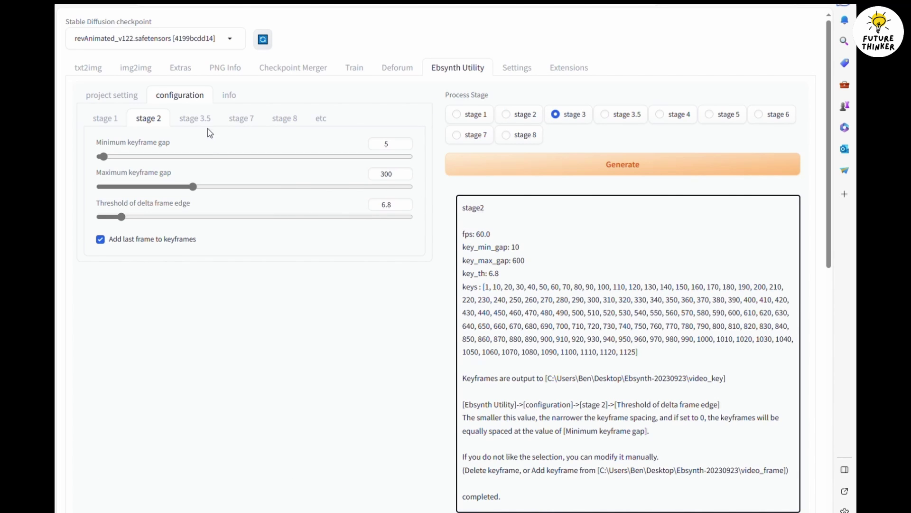
# Run stage 3, then enable ControlNet Unit 0 with OpenPose, openpose_full and 'ControlNet is more important'.
pyautogui.click(192, 120)
pyautogui.click(560, 164)
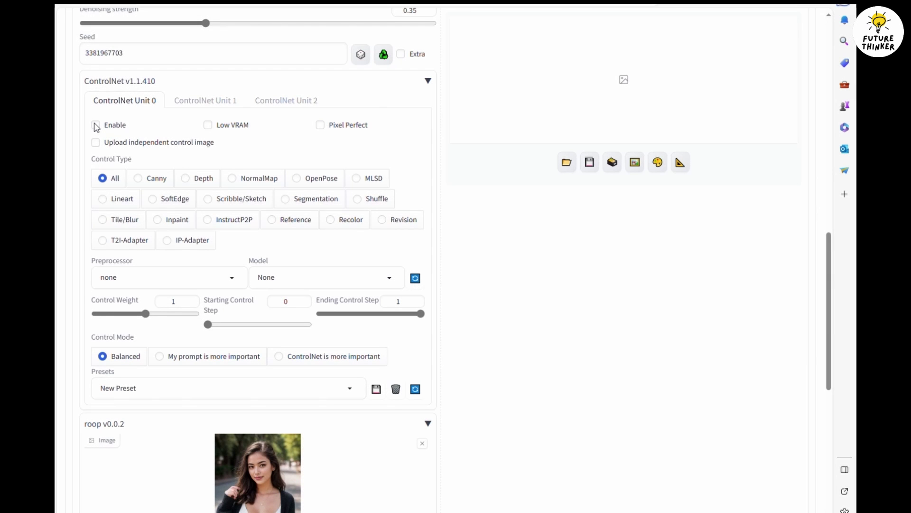
pyautogui.click(95, 126)
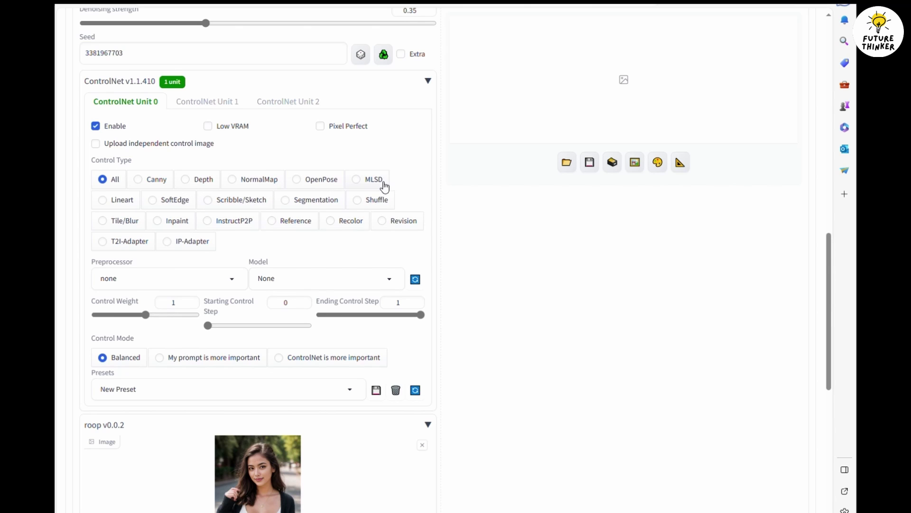
pyautogui.click(307, 182)
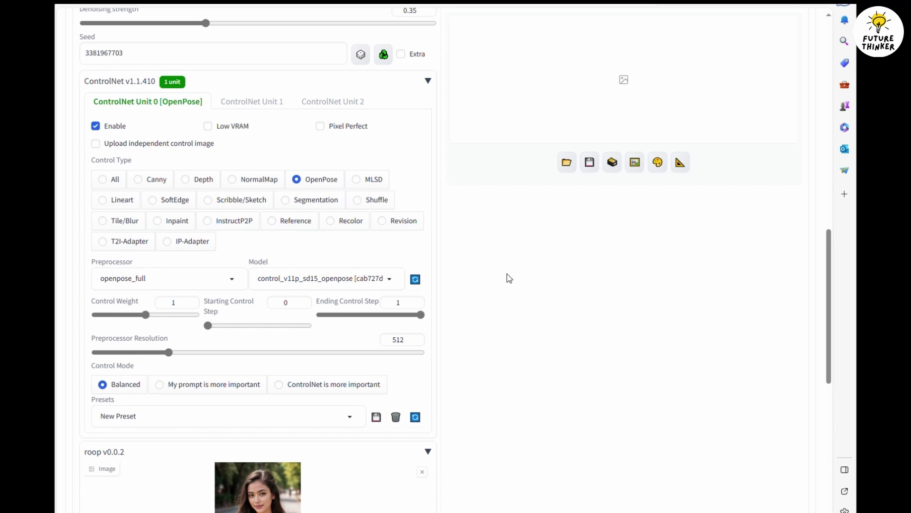
pyautogui.click(200, 285)
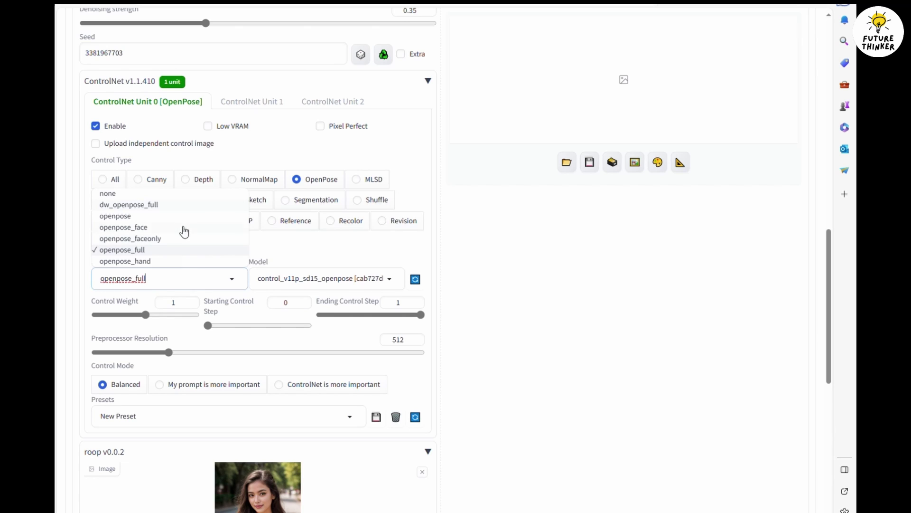
pyautogui.click(185, 249)
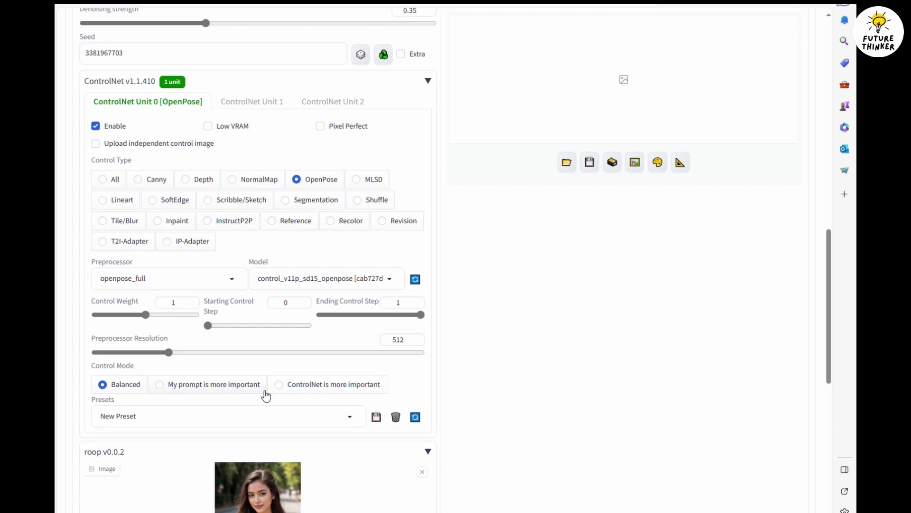
pyautogui.click(332, 387)
# Enable ControlNet Unit 1 with Pixel Perfect and Canny, also turning on Pixel Perfect for Unit 0.
pyautogui.click(265, 105)
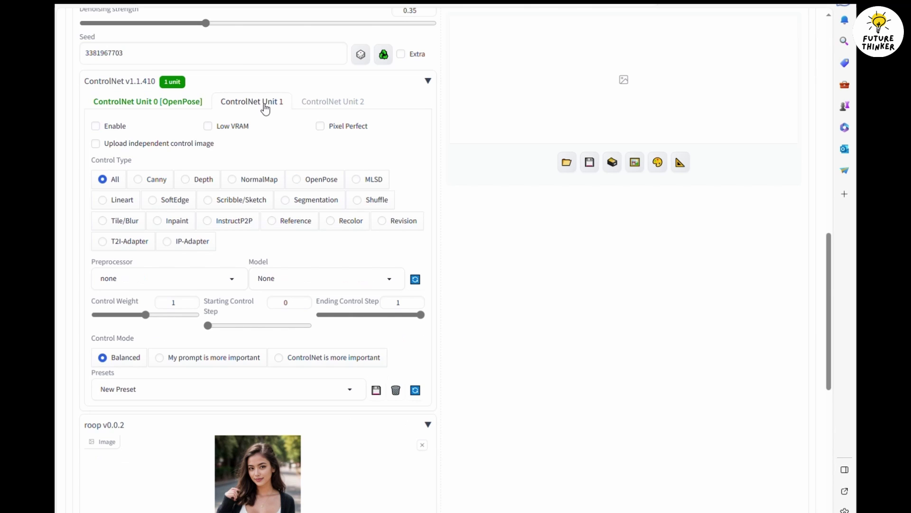
pyautogui.click(97, 126)
pyautogui.click(321, 127)
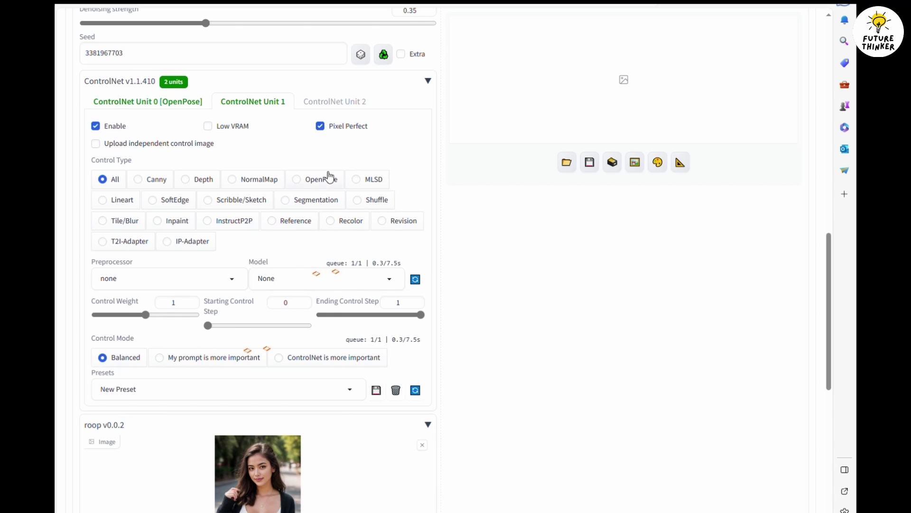
pyautogui.click(181, 102)
pyautogui.click(325, 128)
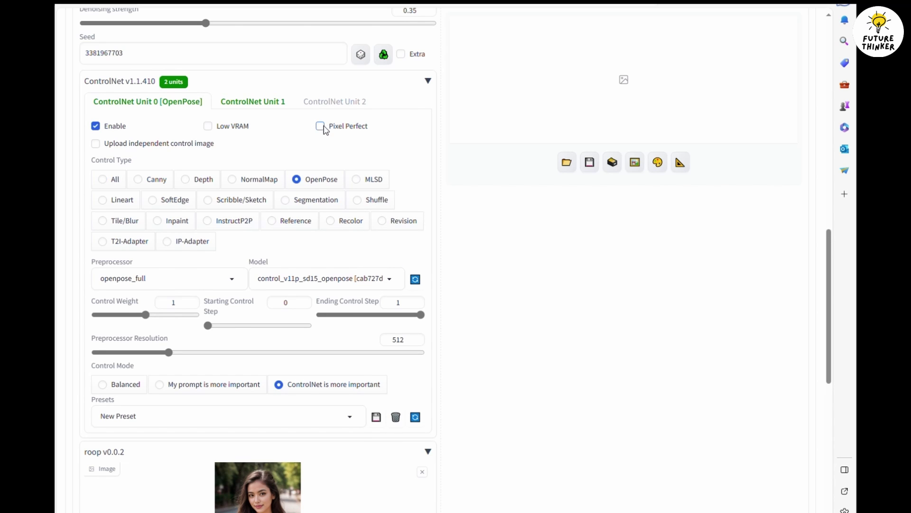
pyautogui.click(321, 127)
pyautogui.click(264, 102)
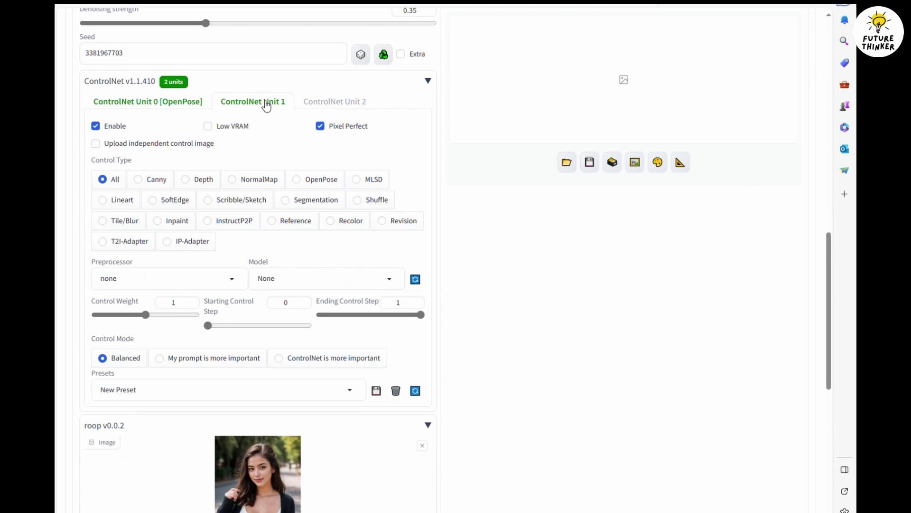
pyautogui.click(139, 179)
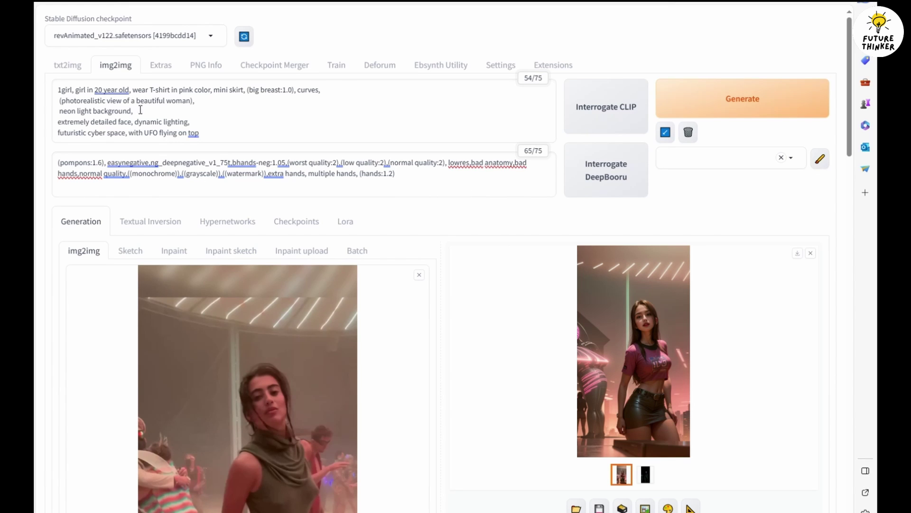
pyautogui.scroll(-2, 354, 220)
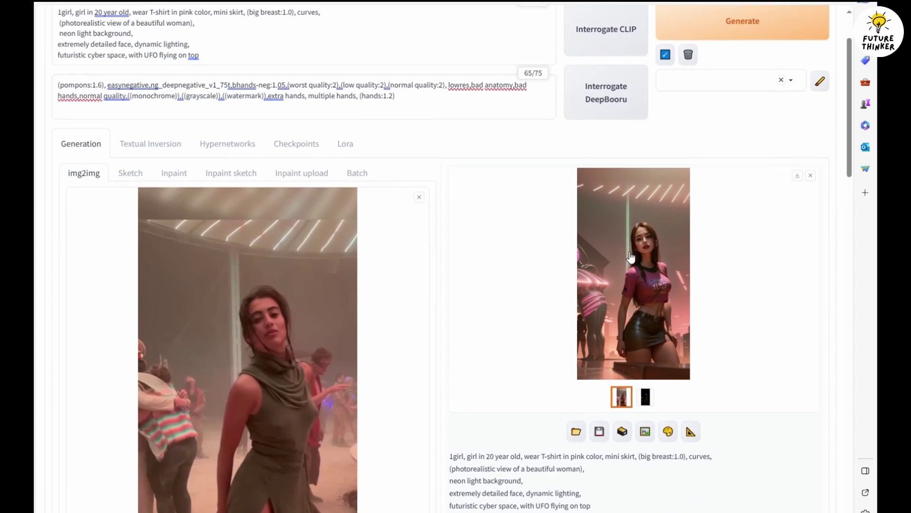
pyautogui.click(631, 258)
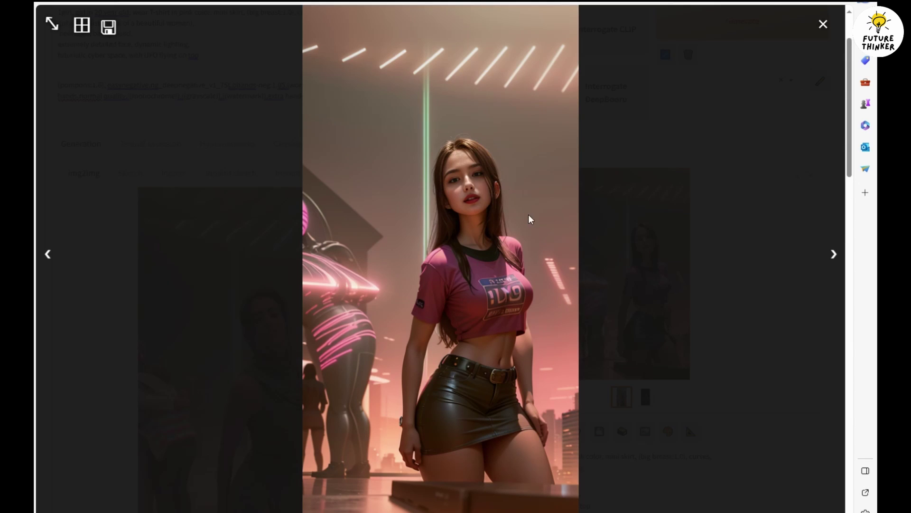
pyautogui.click(663, 342)
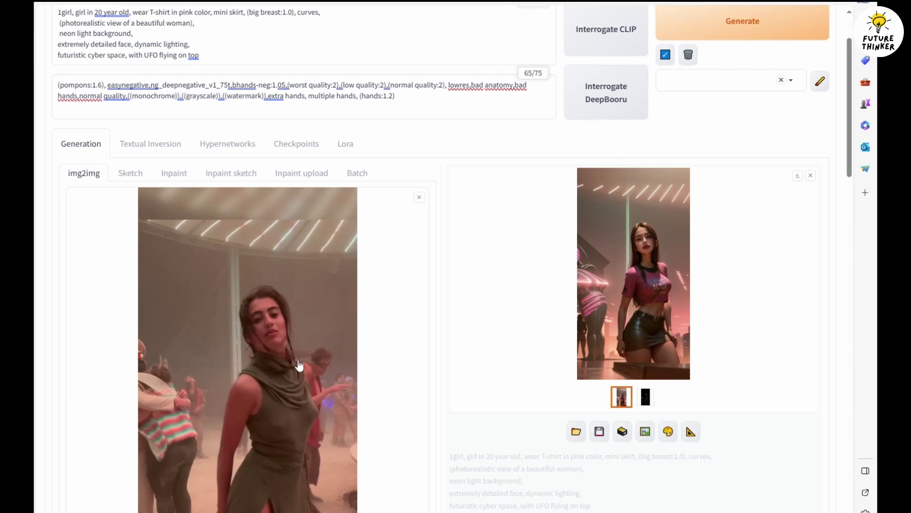
pyautogui.scroll(-4, 272, 238)
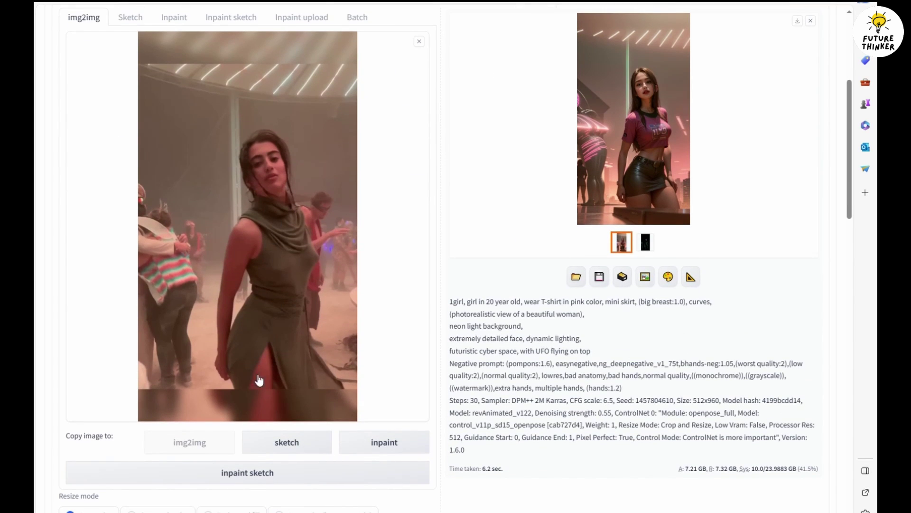
pyautogui.click(650, 103)
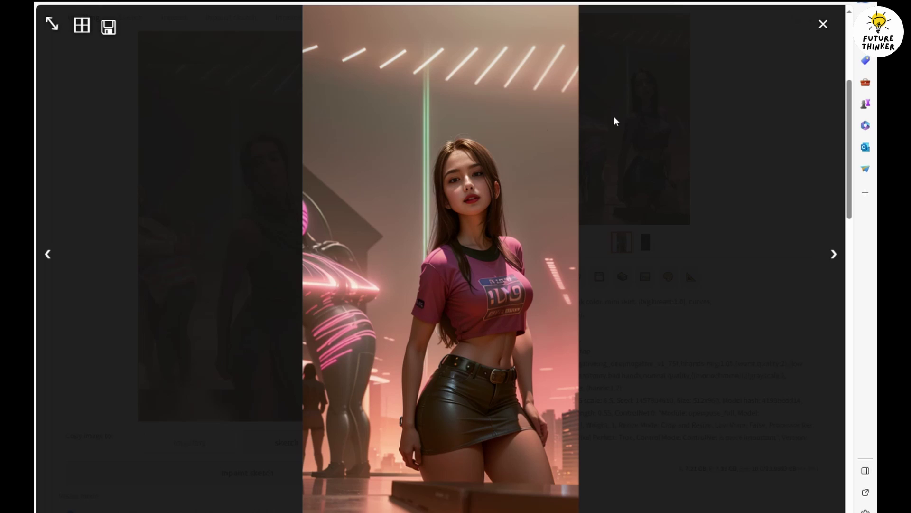
pyautogui.click(749, 290)
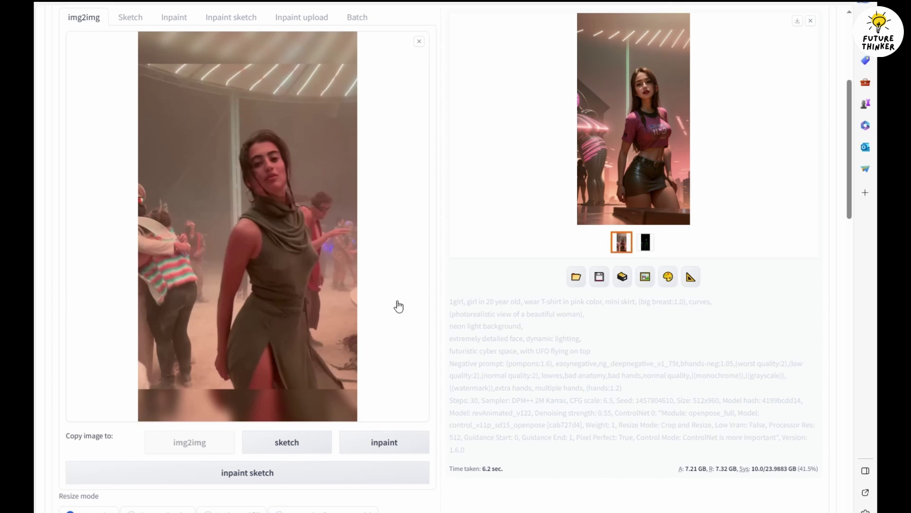
pyautogui.scroll(-10, 398, 306)
pyautogui.scroll(-8, 399, 306)
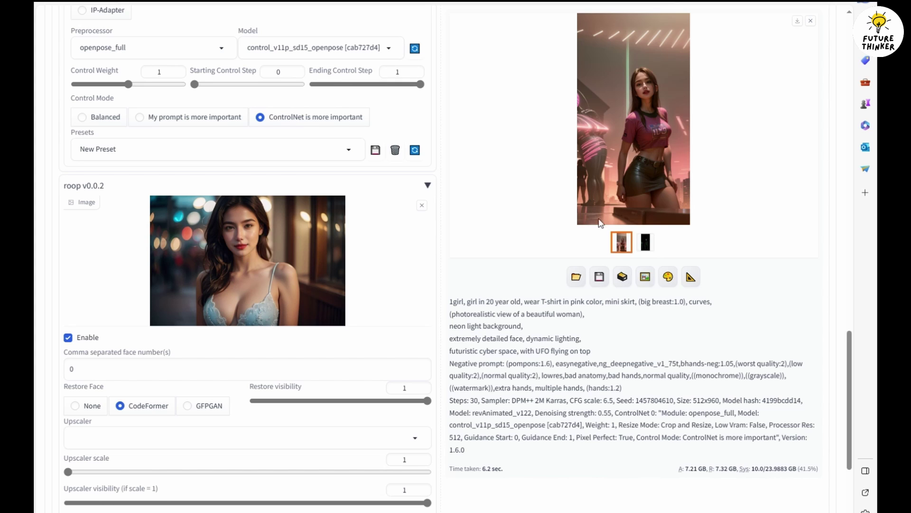
# Inspect the earlier result enlarged, then view the regenerated keyframe with (neon light:1.8) lighting.
pyautogui.click(670, 150)
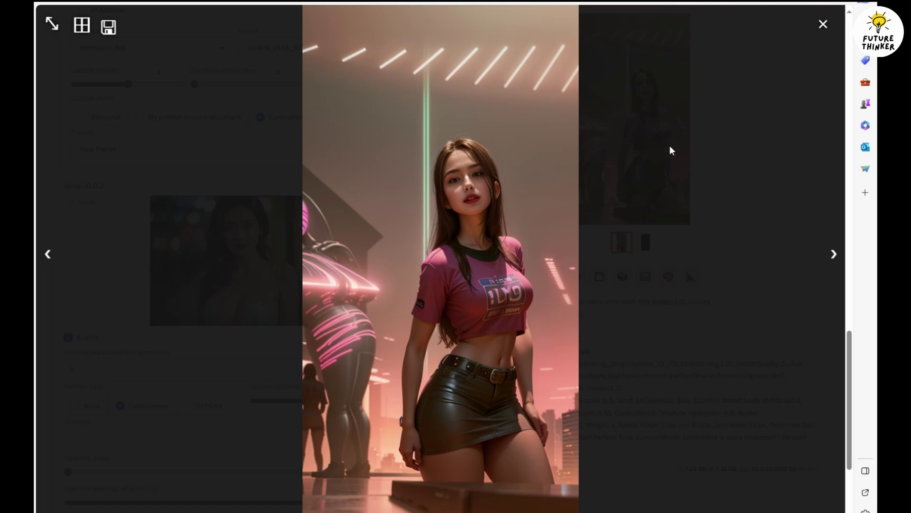
pyautogui.click(781, 157)
pyautogui.scroll(15, 489, 264)
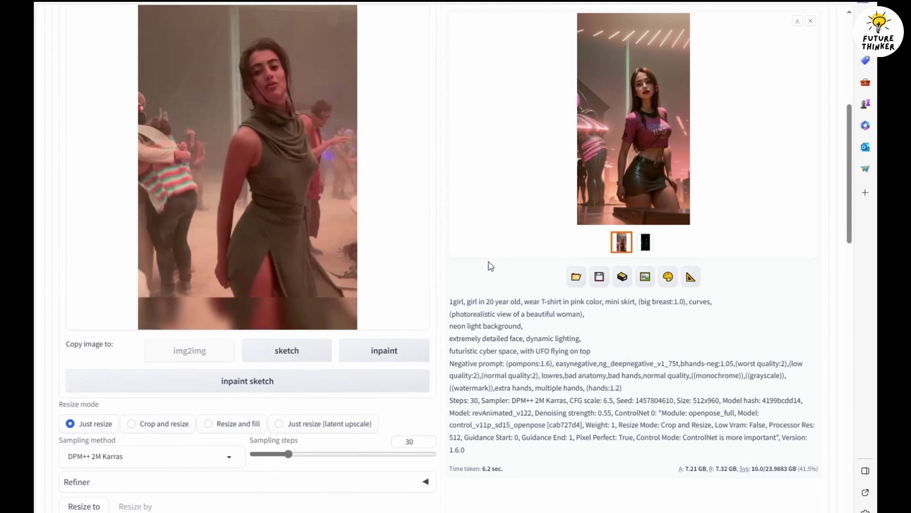
pyautogui.scroll(5, 489, 266)
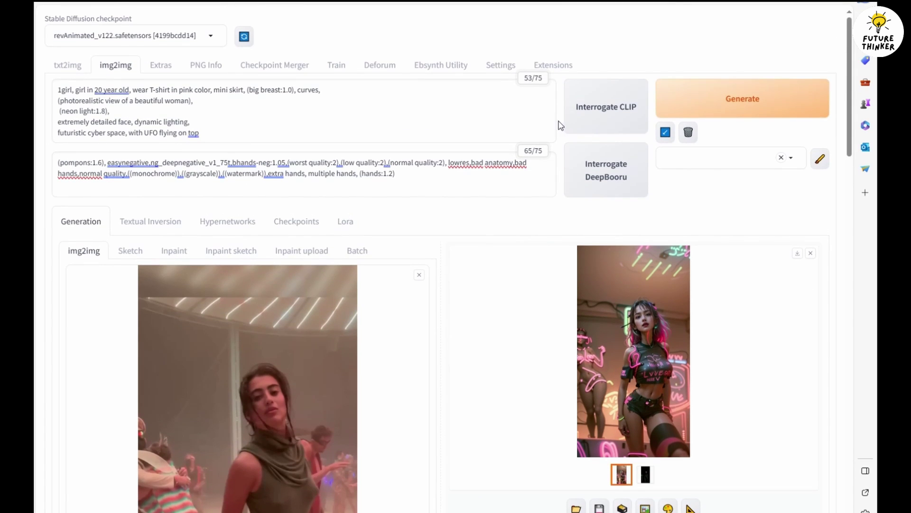
pyautogui.click(629, 327)
pyautogui.scroll(-5, 714, 260)
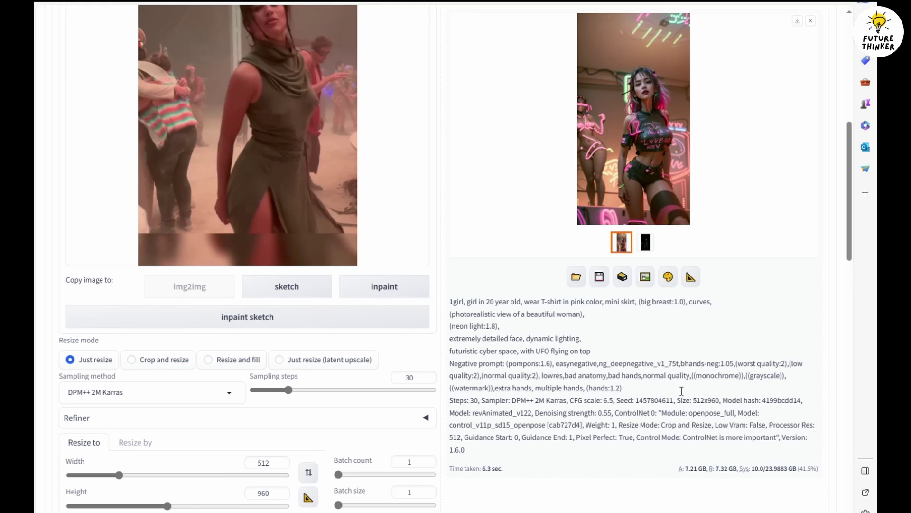
pyautogui.doubleClick(649, 402)
pyautogui.hotkey('ctrl', 'c')
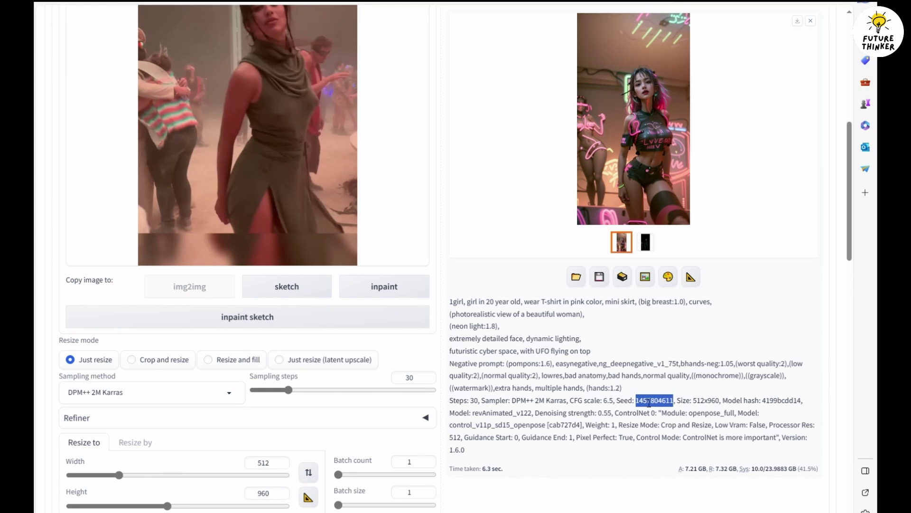
pyautogui.scroll(-5, 322, 329)
pyautogui.click(143, 367)
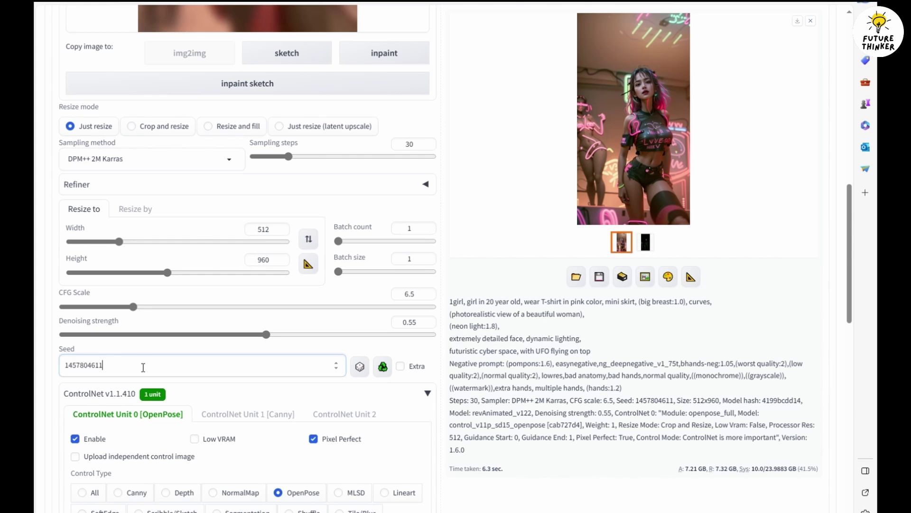
pyautogui.hotkey('ctrl', 'a')
pyautogui.hotkey('ctrl', 'v')
# Launch batch img2img from the video_frame folder into img2img_key.
pyautogui.scroll(2, 299, 290)
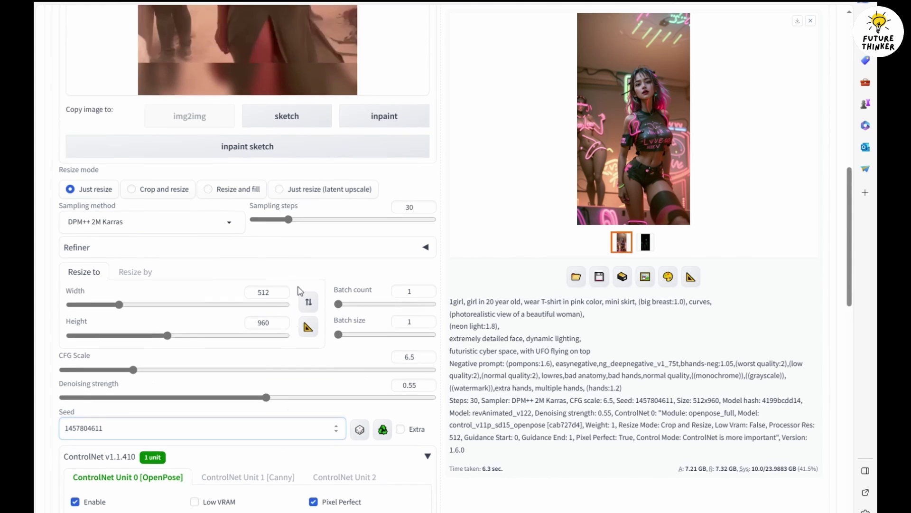
pyautogui.scroll(4, 300, 290)
pyautogui.click(360, 95)
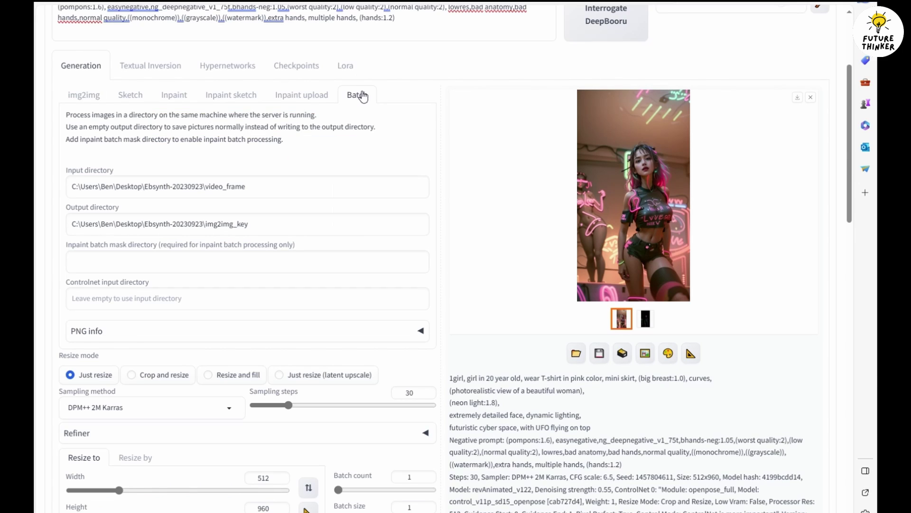
pyautogui.click(271, 187)
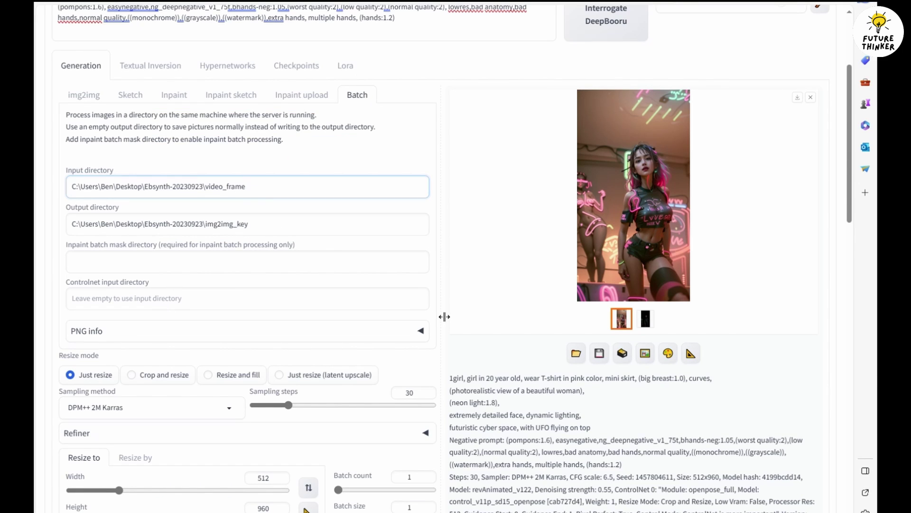
pyautogui.scroll(3, 444, 317)
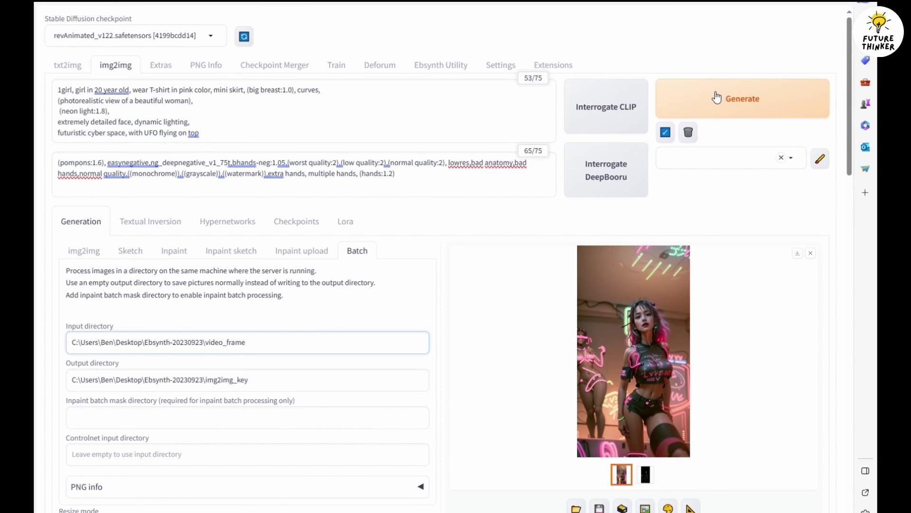
pyautogui.click(717, 98)
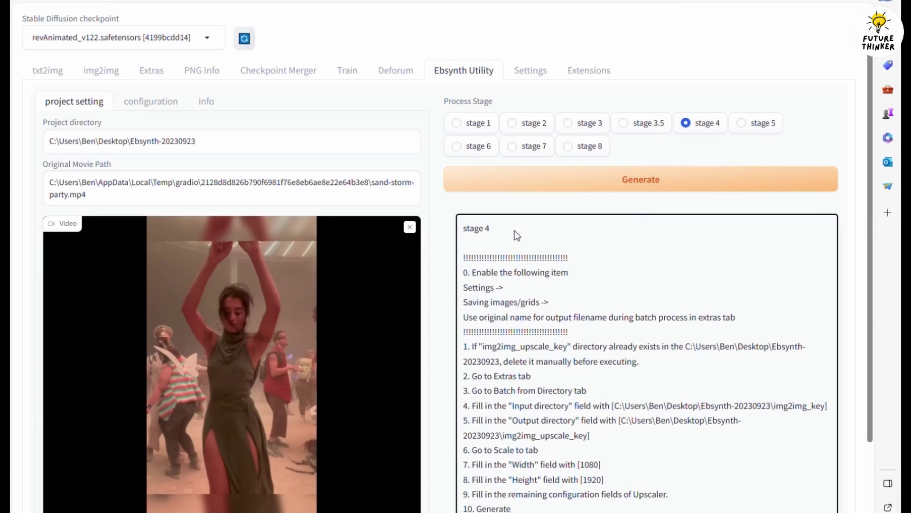
# Read the stage 4 upscale instructions and copy the img2img_upscale_key folder name.
pyautogui.moveTo(484, 229); pyautogui.dragTo(504, 287)
pyautogui.click(572, 319)
pyautogui.scroll(-2, 534, 386)
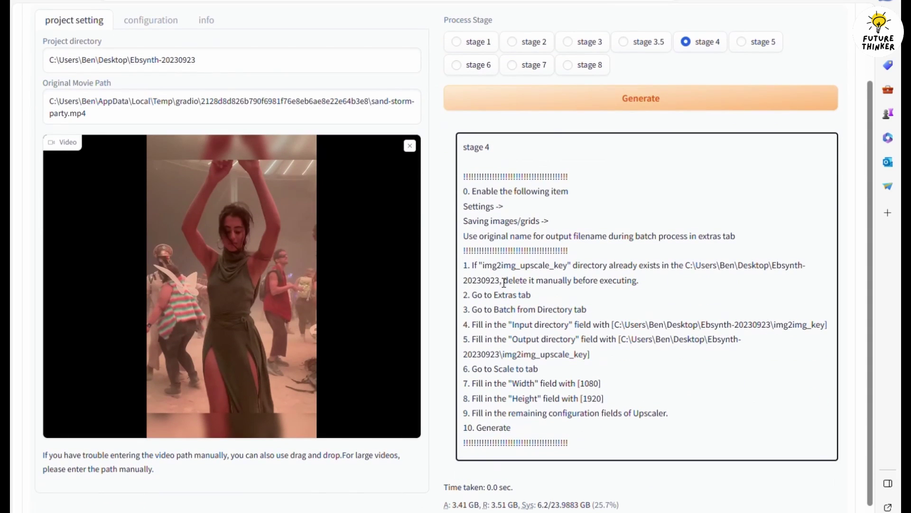
pyautogui.doubleClick(499, 269)
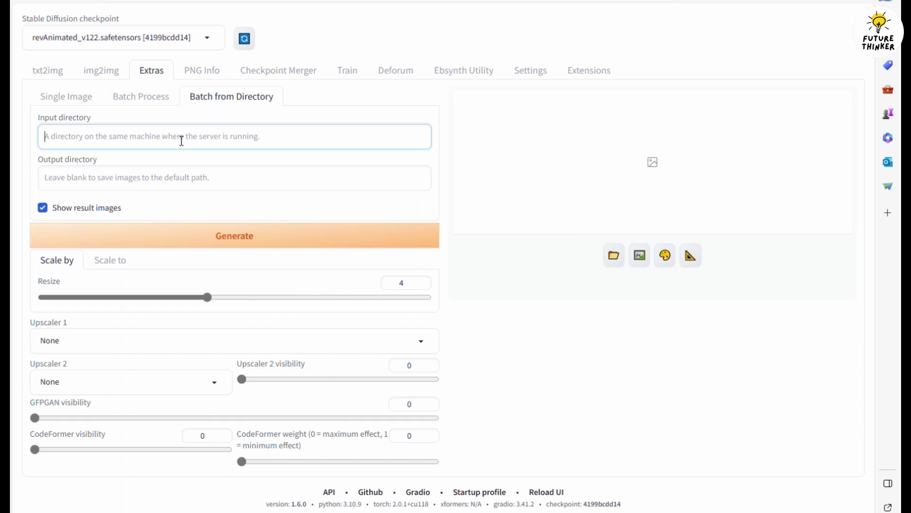
# Set input img2img_key and output img2img_upscale_key, disable result images, and choose Scale to.
pyautogui.write('C:\\Users\\Ben\\Desktop\\Ebsynth-20230923\\img2img_key')
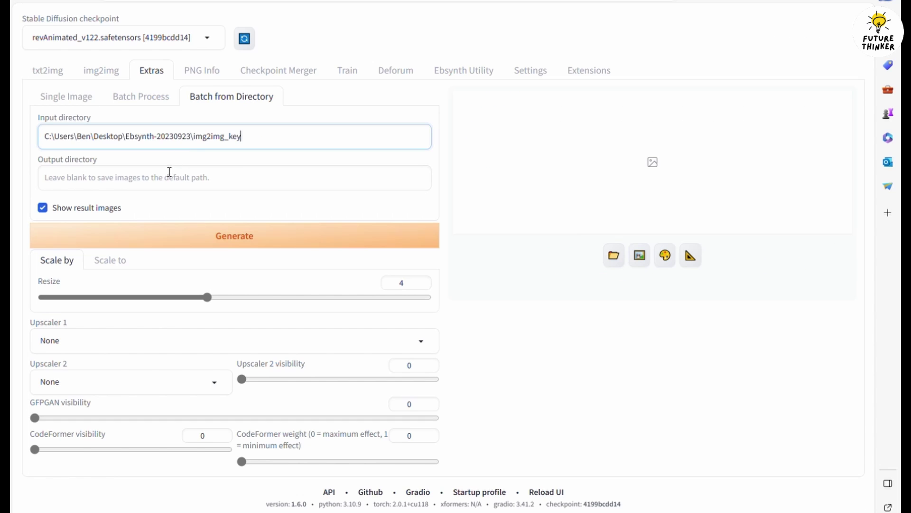
pyautogui.click(184, 184)
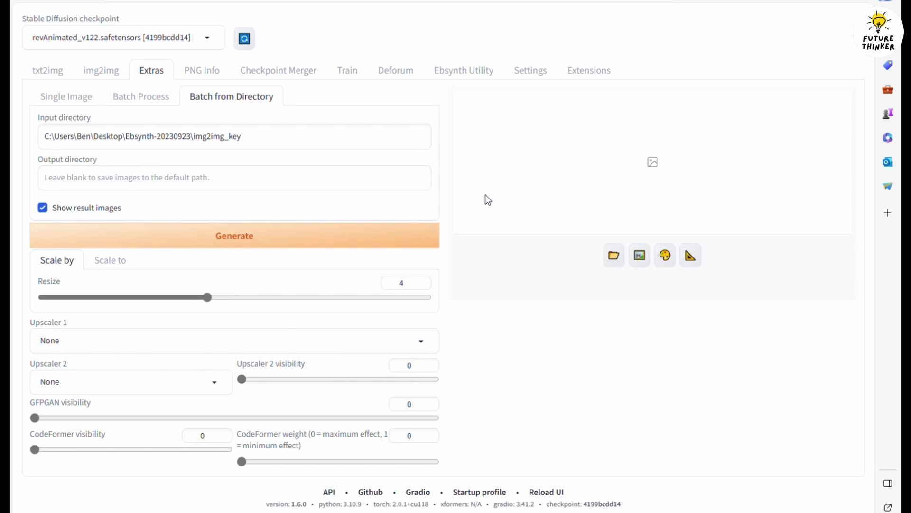
pyautogui.click(183, 184)
pyautogui.write('C:\\Users\\Ben\\Desktop\\Ebsynth-20230923\\img2img_upscale_key')
pyautogui.click(99, 207)
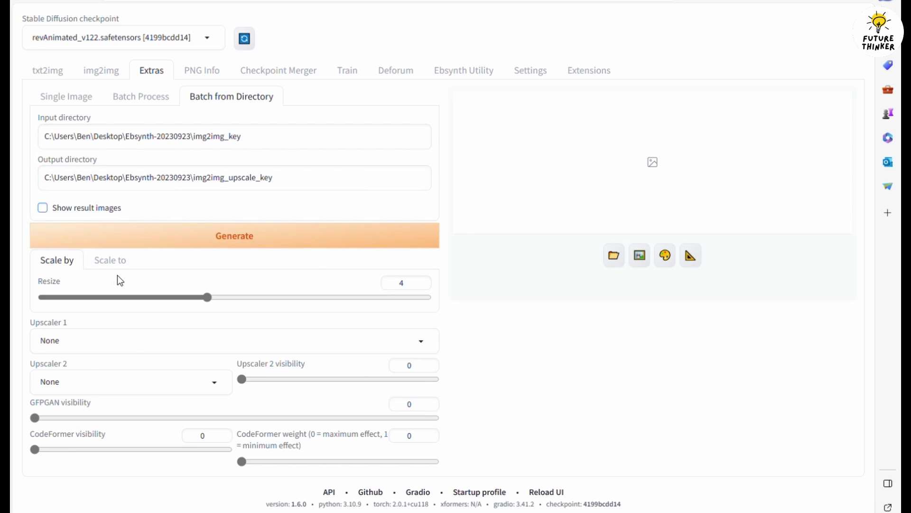
pyautogui.click(102, 264)
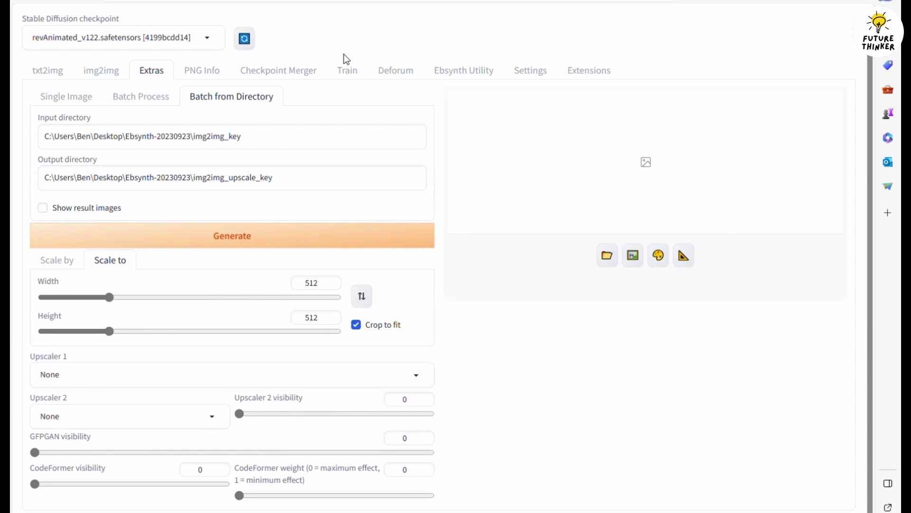
# Set the target size to 1080×1920 and choose 4x-UltraSharp as Upscaler 1.
pyautogui.click(461, 72)
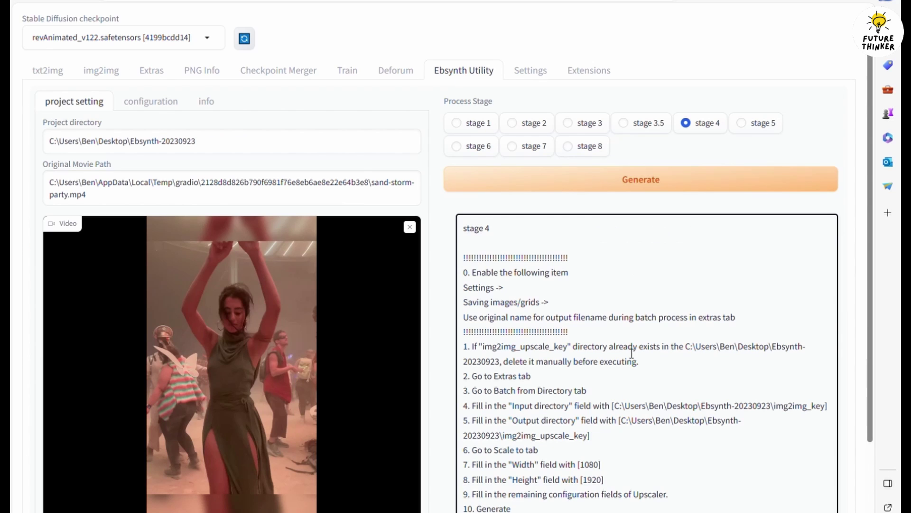
pyautogui.doubleClick(593, 467)
pyautogui.hotkey('ctrl', 'c')
pyautogui.click(147, 72)
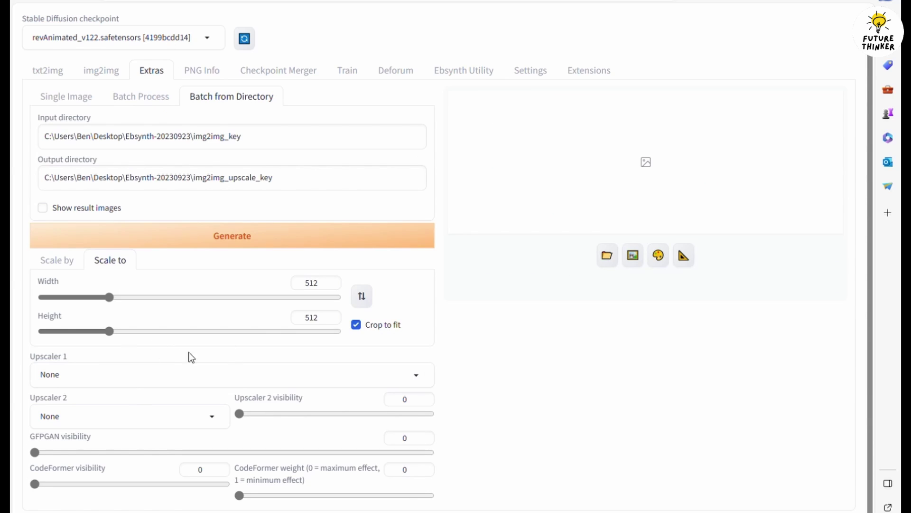
pyautogui.doubleClick(317, 284)
pyautogui.hotkey('ctrl', 'v')
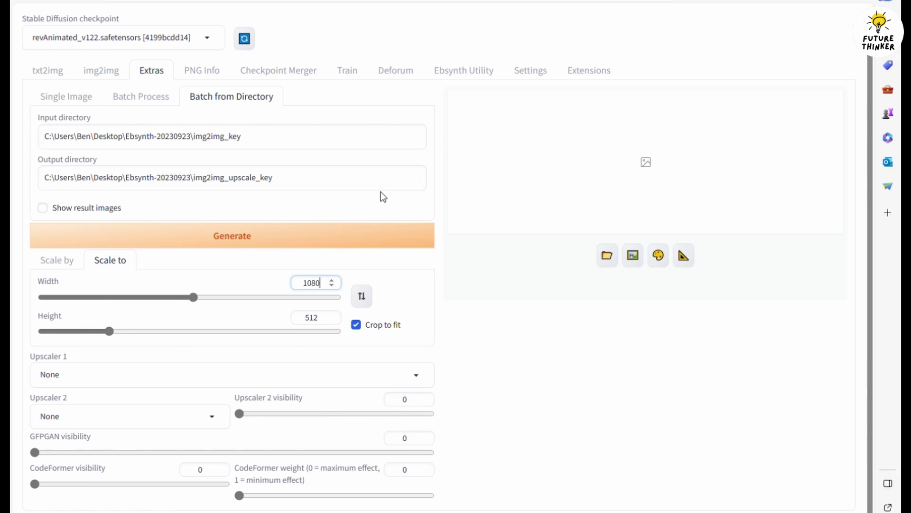
pyautogui.click(540, 74)
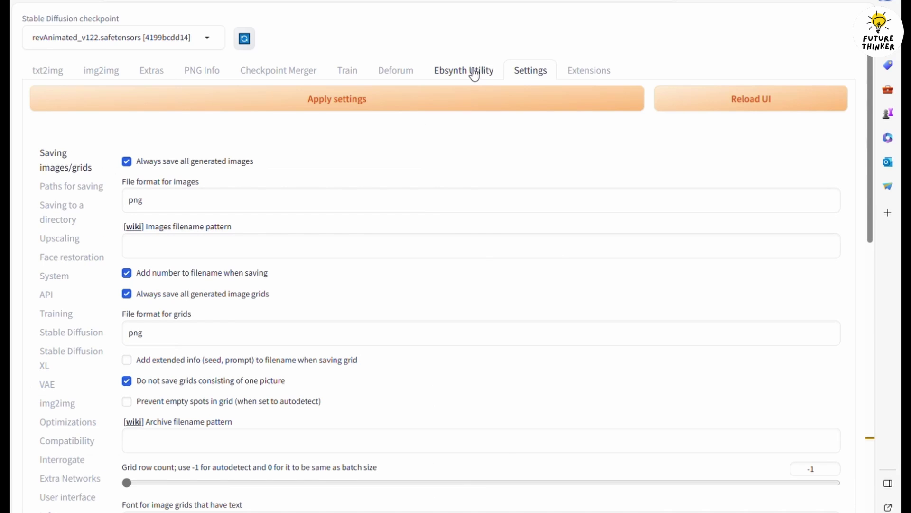
pyautogui.click(472, 72)
pyautogui.doubleClick(592, 479)
pyautogui.hotkey('ctrl', 'c')
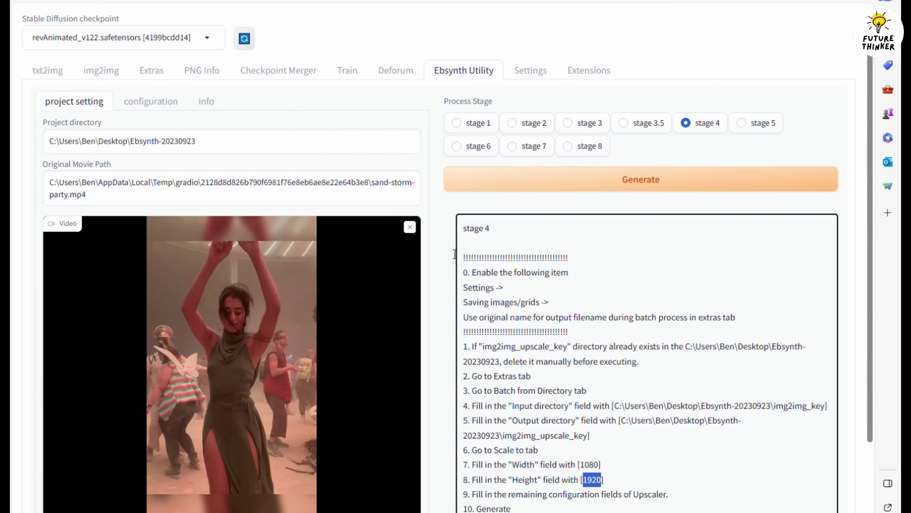
pyautogui.click(153, 69)
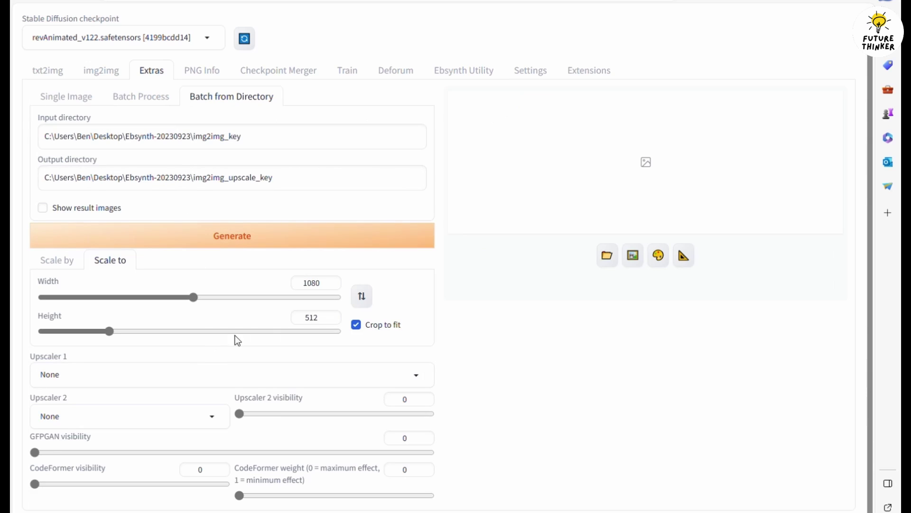
pyautogui.click(314, 320)
pyautogui.doubleClick(314, 321)
pyautogui.hotkey('ctrl', 'v')
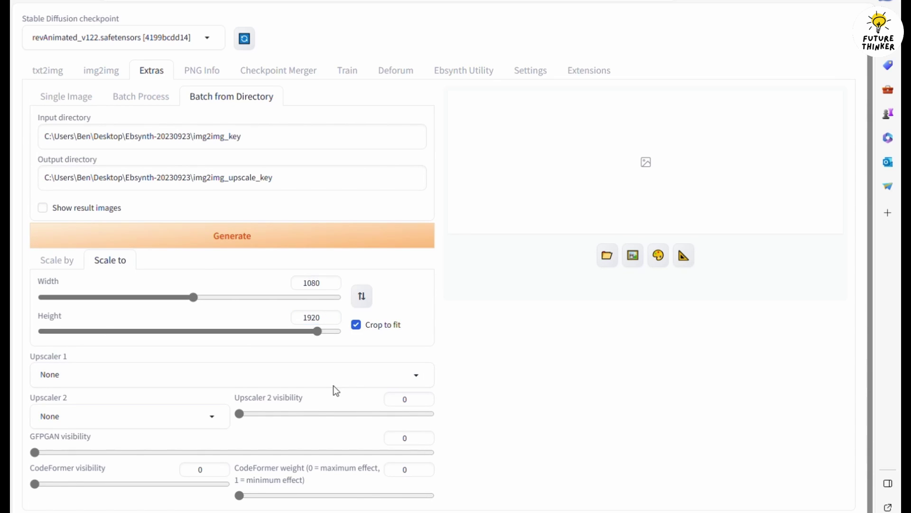
pyautogui.click(332, 381)
pyautogui.click(111, 243)
# Start the keyframe batch upscale and scroll the stage 5 log of exported .ebs files 00000–00074.
pyautogui.click(104, 234)
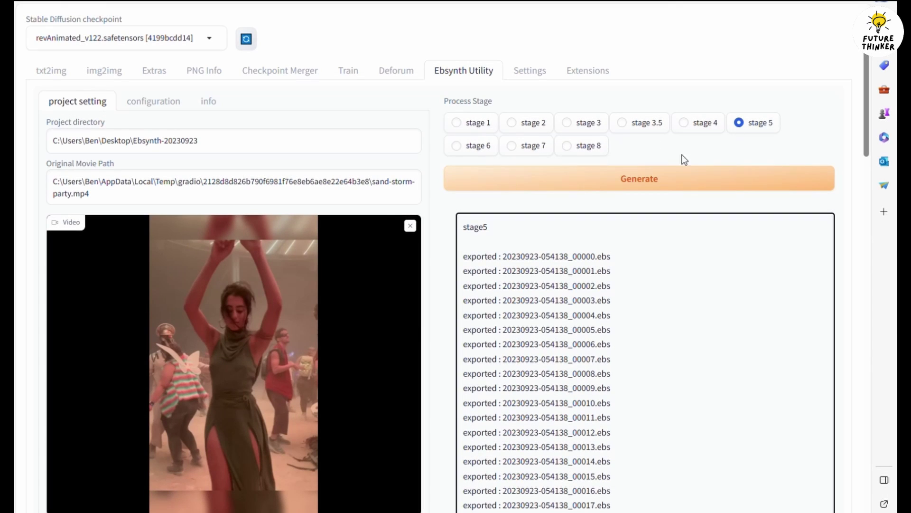
pyautogui.scroll(-20, 602, 314)
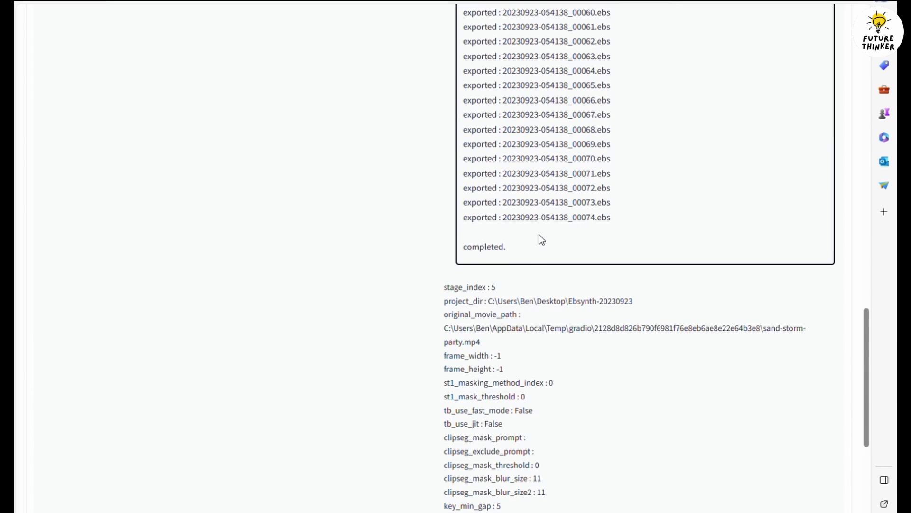
pyautogui.scroll(-3, 540, 247)
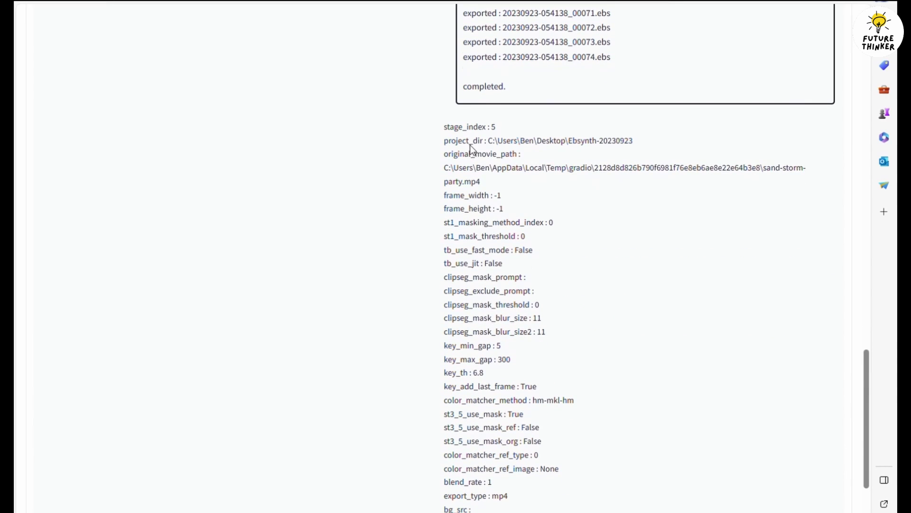
pyautogui.scroll(-2, 491, 290)
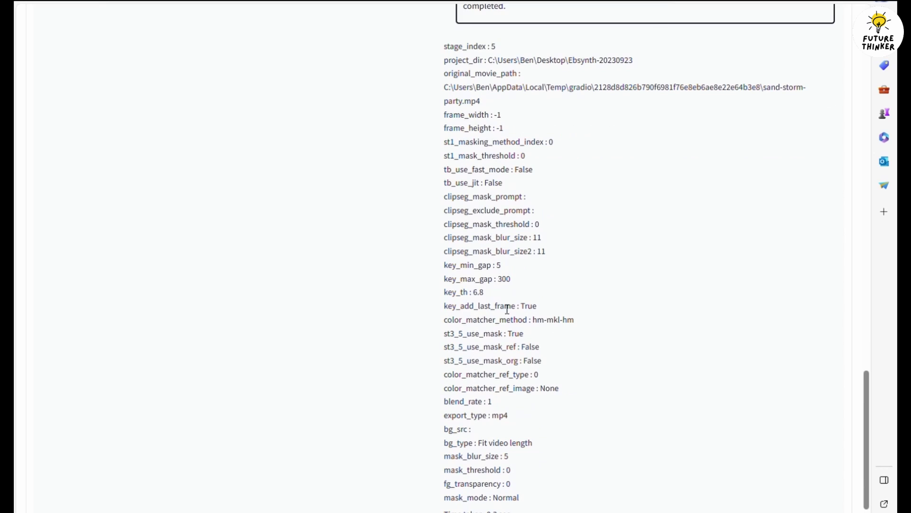
pyautogui.scroll(-1, 503, 332)
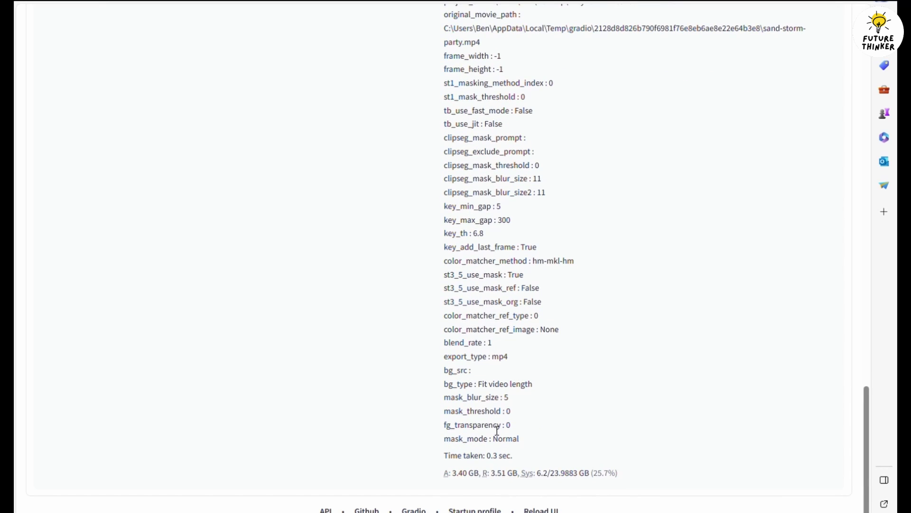
pyautogui.scroll(20, 496, 430)
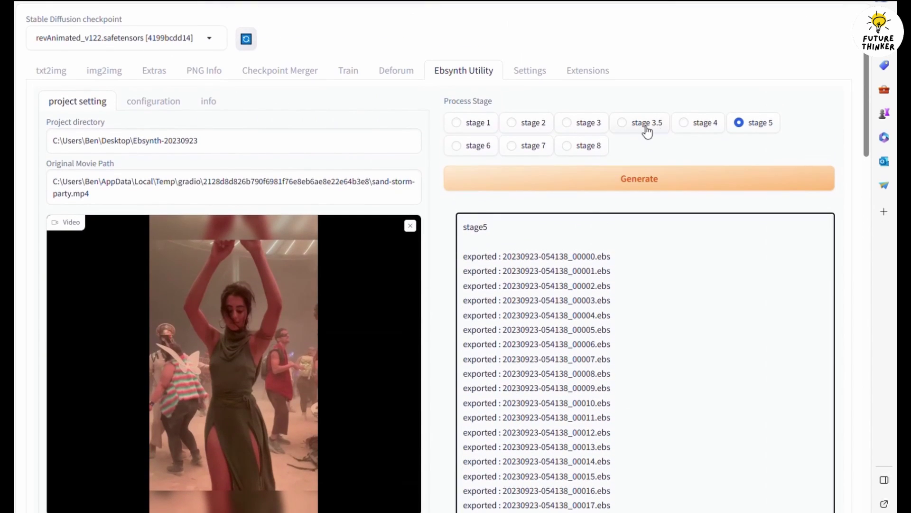
pyautogui.click(456, 146)
pyautogui.click(538, 185)
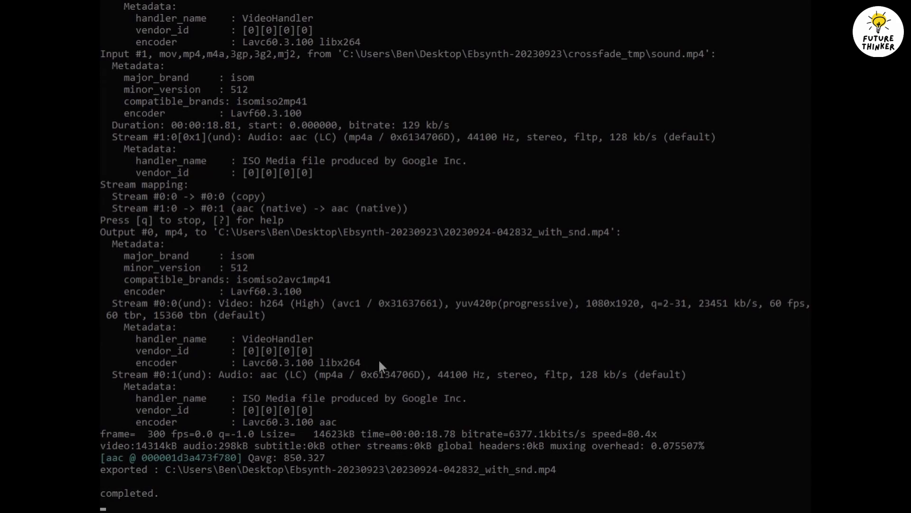
pyautogui.scroll(1, 385, 396)
pyautogui.scroll(10, 384, 391)
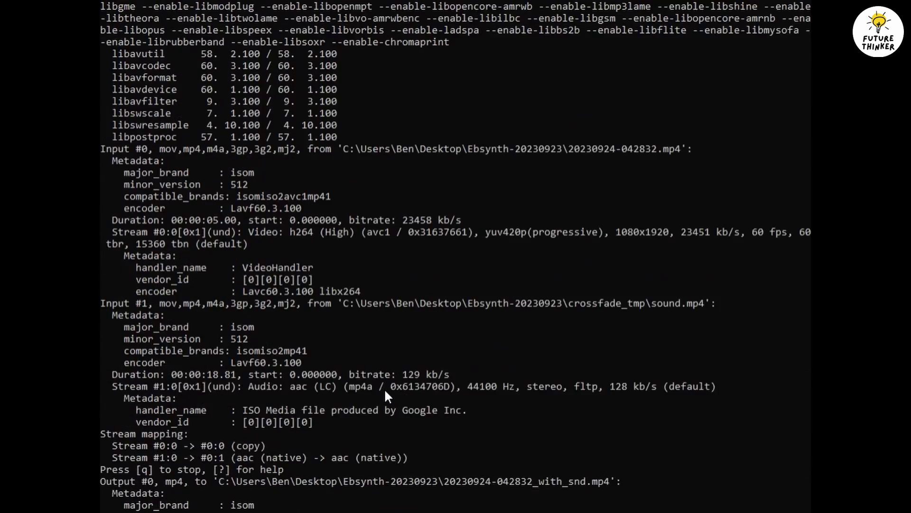
pyautogui.scroll(20, 360, 313)
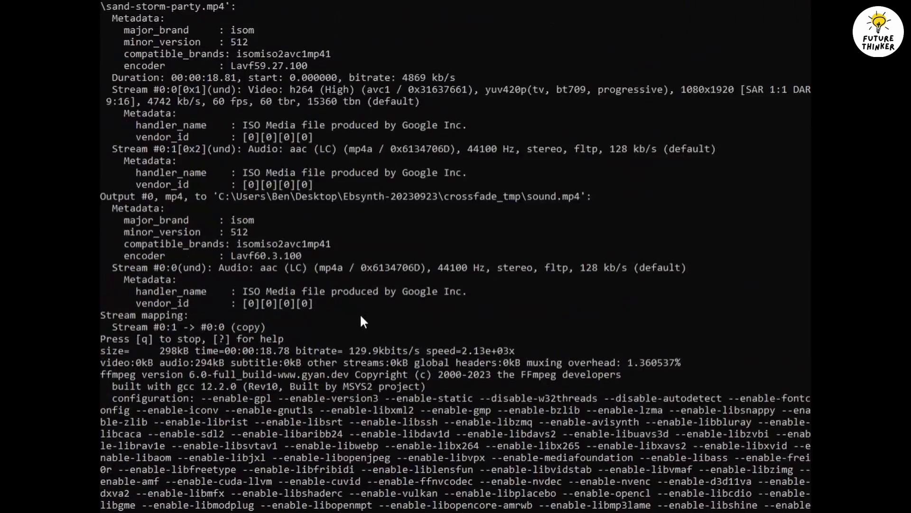
pyautogui.scroll(20, 360, 313)
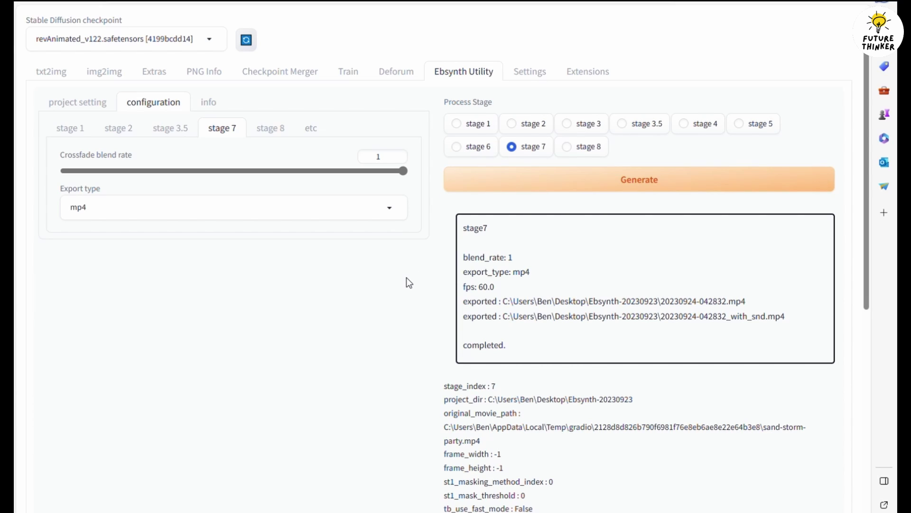
# Scroll down the stage 7 log to review the finished 36.3 sec run and mp4 export.
pyautogui.scroll(-3, 686, 329)
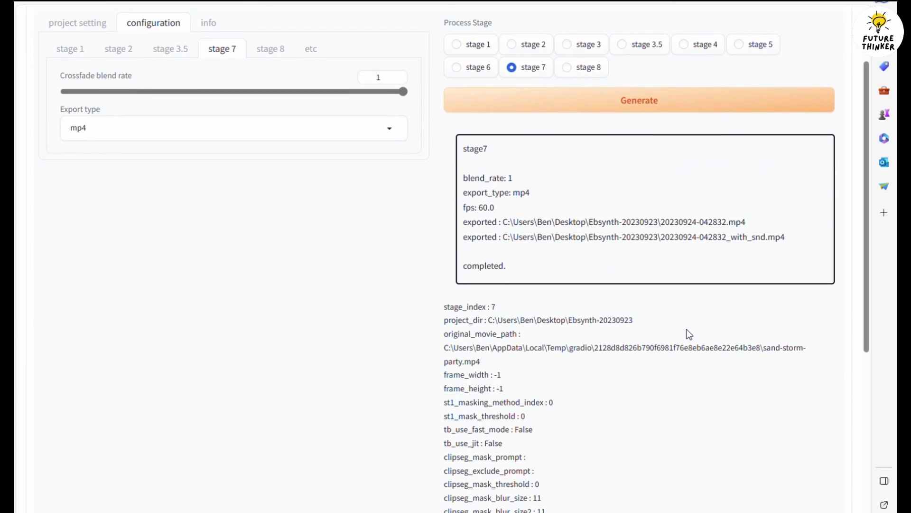
pyautogui.scroll(-5, 689, 334)
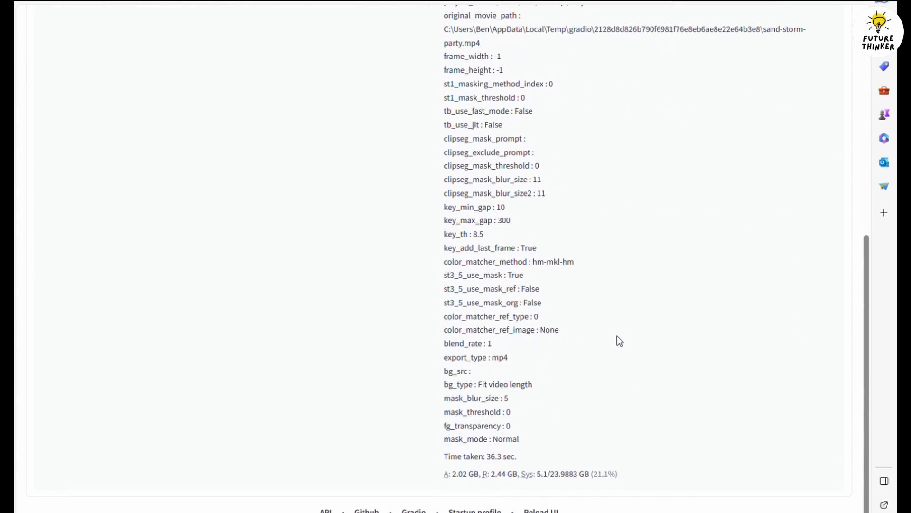